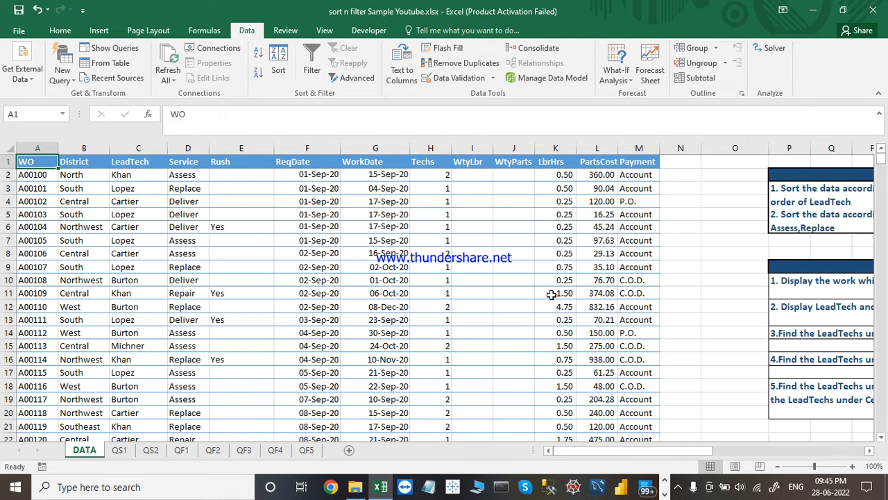
pyautogui.scroll(-1, 87, 191)
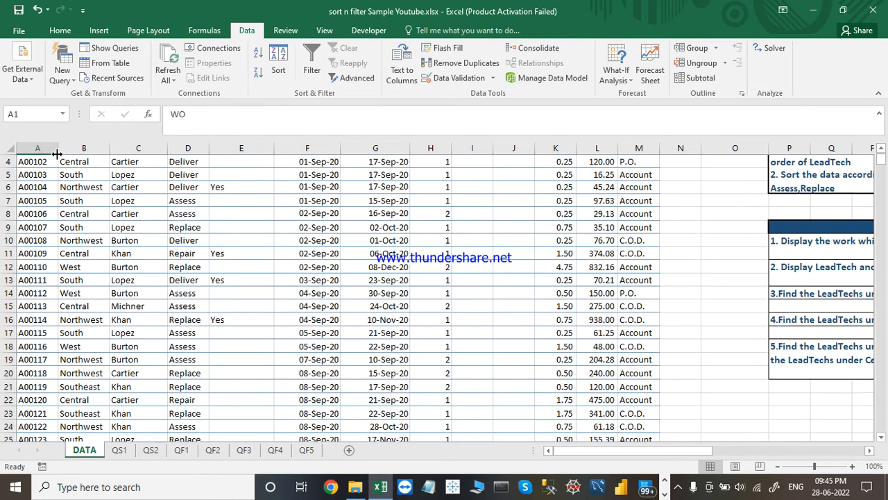
pyautogui.scroll(1, 63, 163)
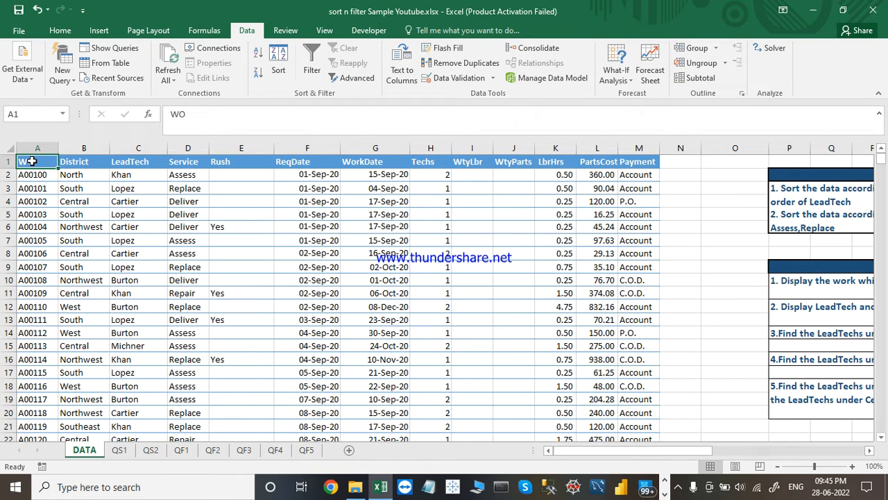
pyautogui.click(80, 158)
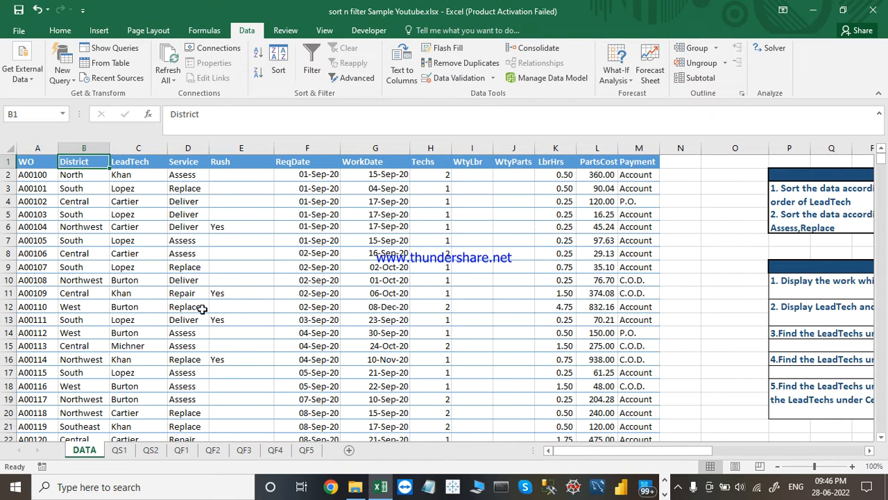
pyautogui.click(40, 165)
pyautogui.click(58, 212)
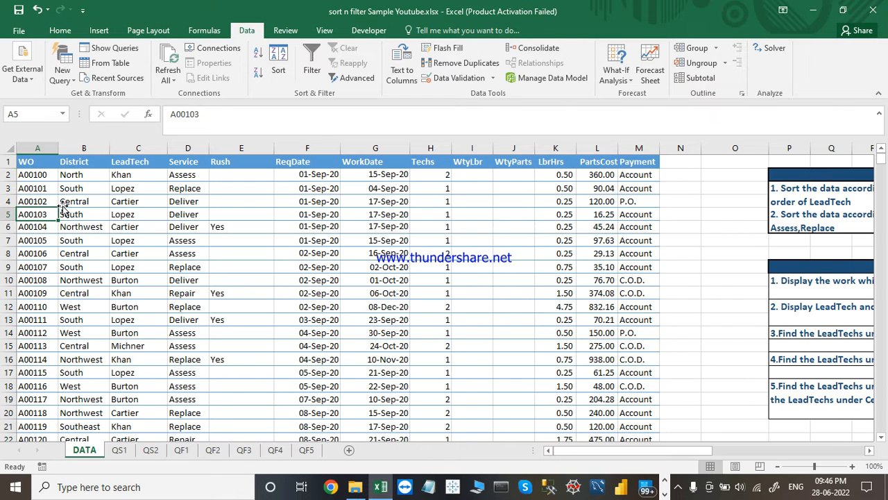
pyautogui.click(221, 177)
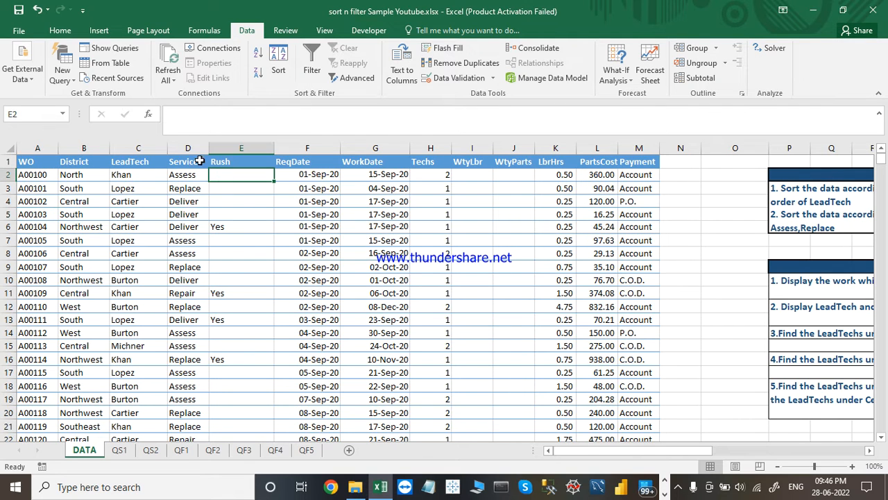
# Convert the work order data range A1:M1001 on the DATA sheet into a table with headers
pyautogui.click(97, 35)
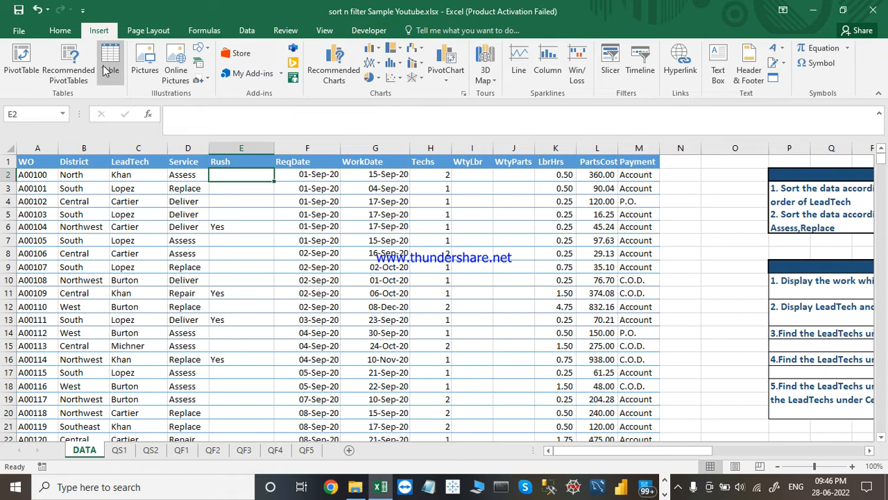
pyautogui.click(30, 162)
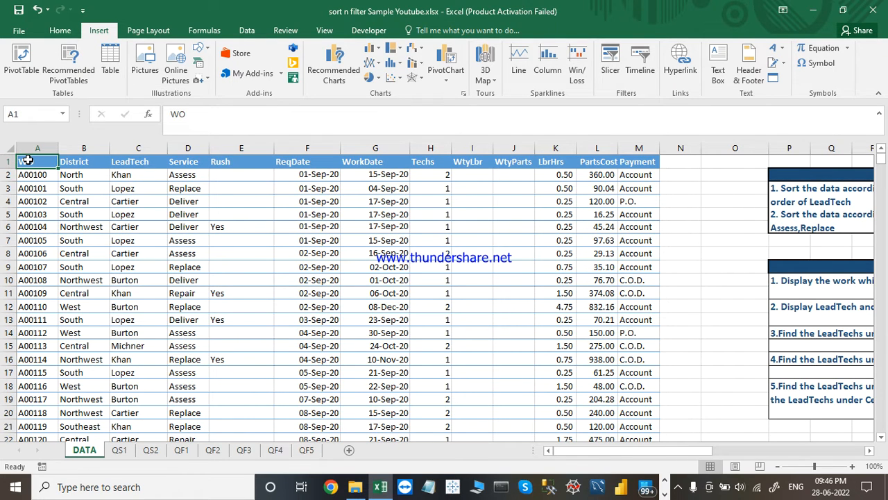
pyautogui.hotkey('ctrl', 'shift', 'Right')
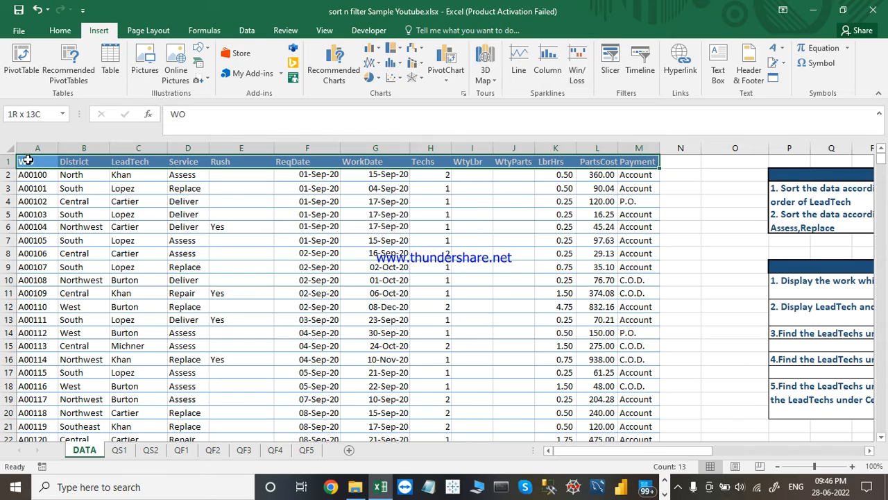
pyautogui.hotkey('ctrl', 'shift', 'Down')
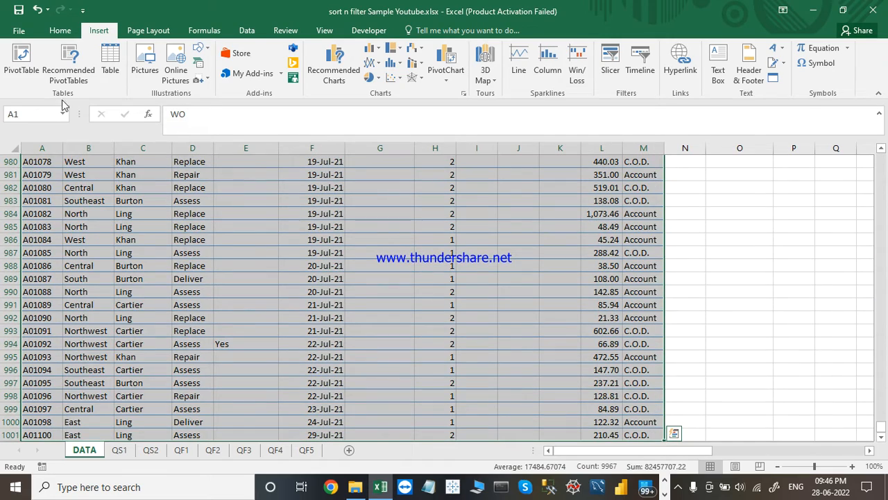
pyautogui.click(109, 61)
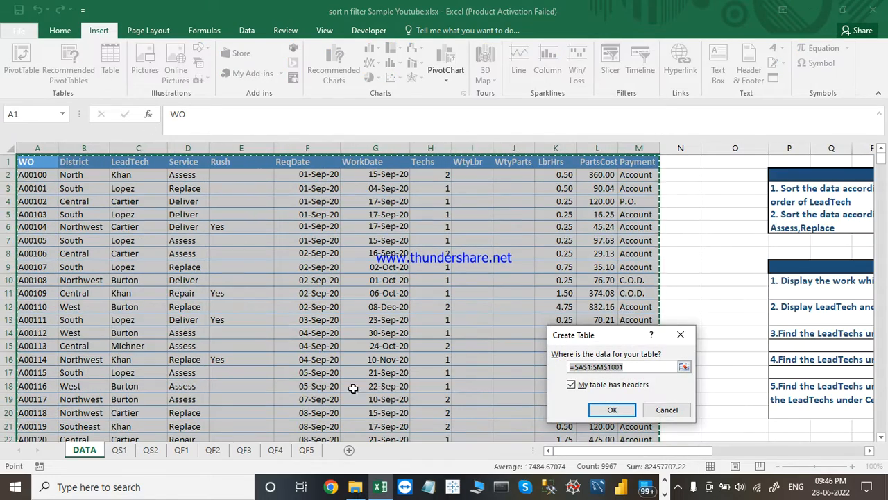
pyautogui.click(615, 365)
pyautogui.click(611, 410)
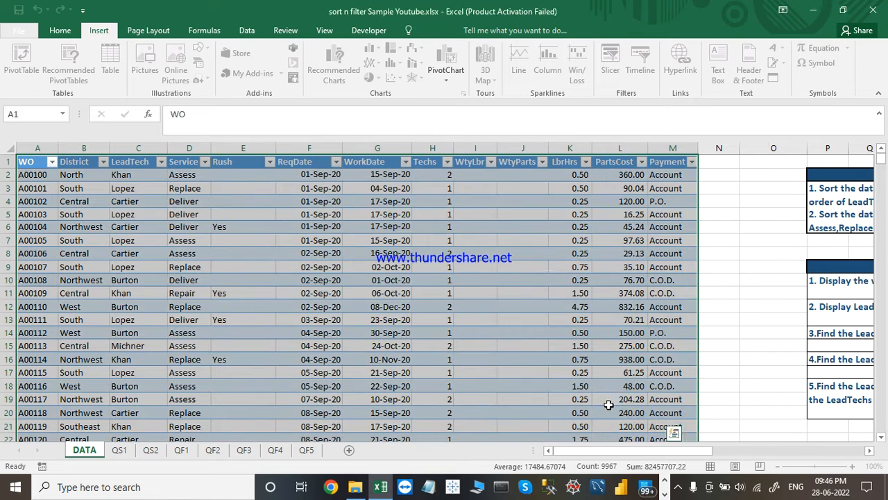
pyautogui.click(277, 251)
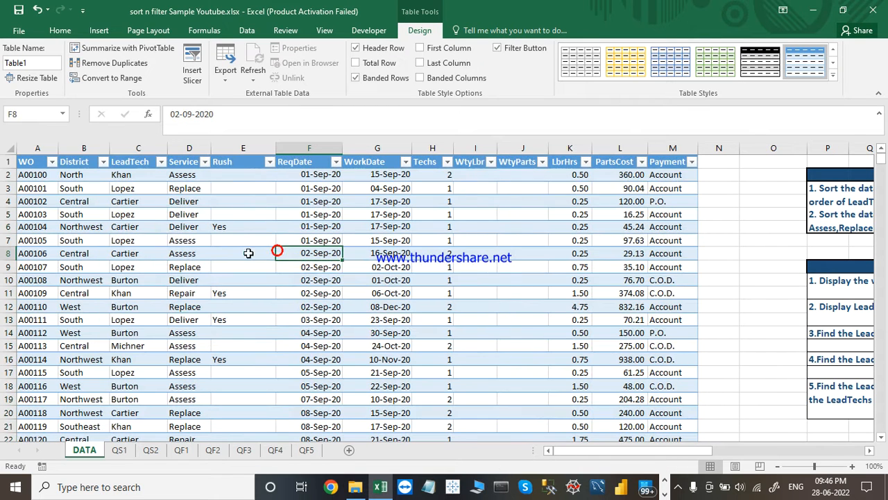
pyautogui.click(51, 164)
pyautogui.click(51, 164)
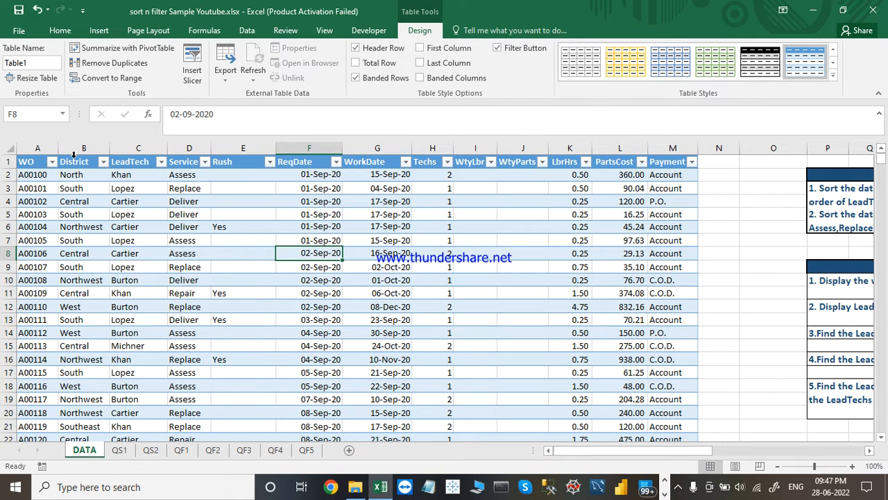
pyautogui.click(103, 163)
pyautogui.click(103, 165)
pyautogui.click(578, 240)
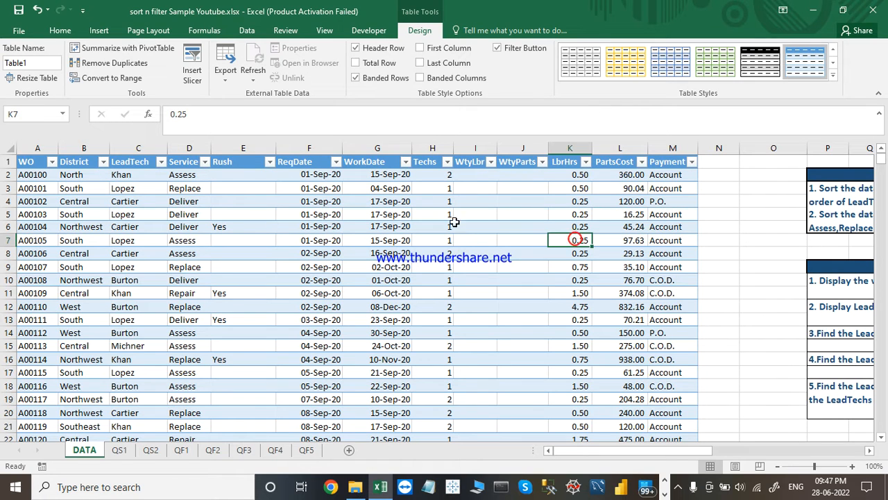
pyautogui.click(60, 31)
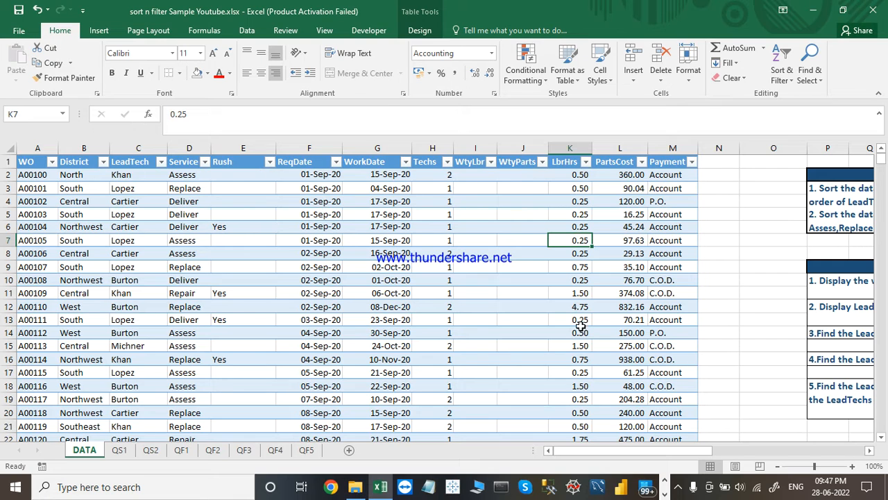
pyautogui.click(753, 255)
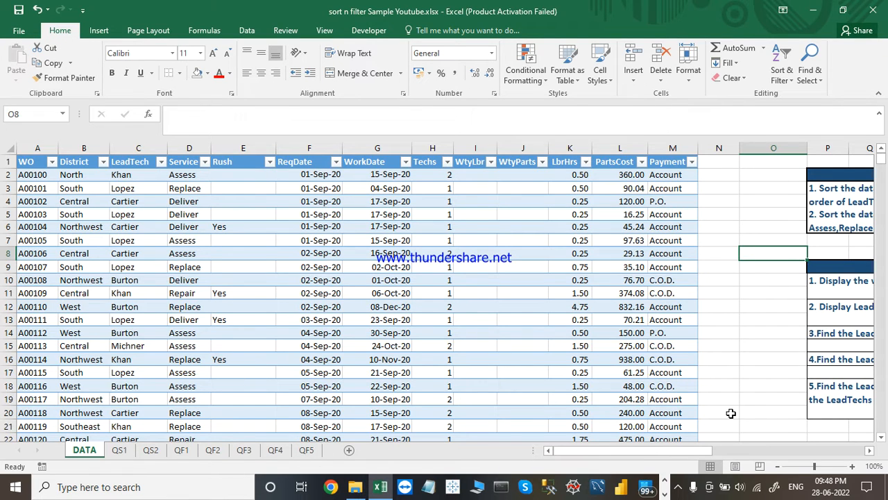
# Read the first SORT task beside the table and check the District and LeadTech columns it refers to
pyautogui.moveTo(666, 450); pyautogui.dragTo(731, 446)
pyautogui.click(393, 195)
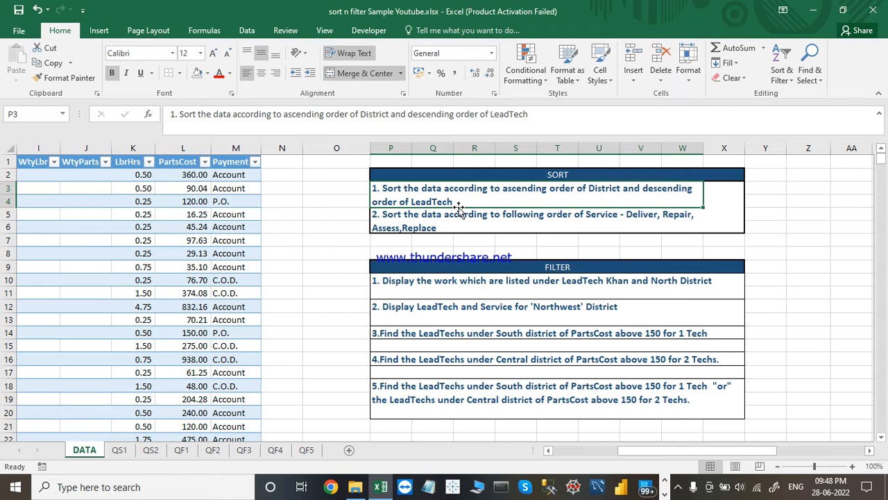
pyautogui.moveTo(667, 453); pyautogui.dragTo(511, 460)
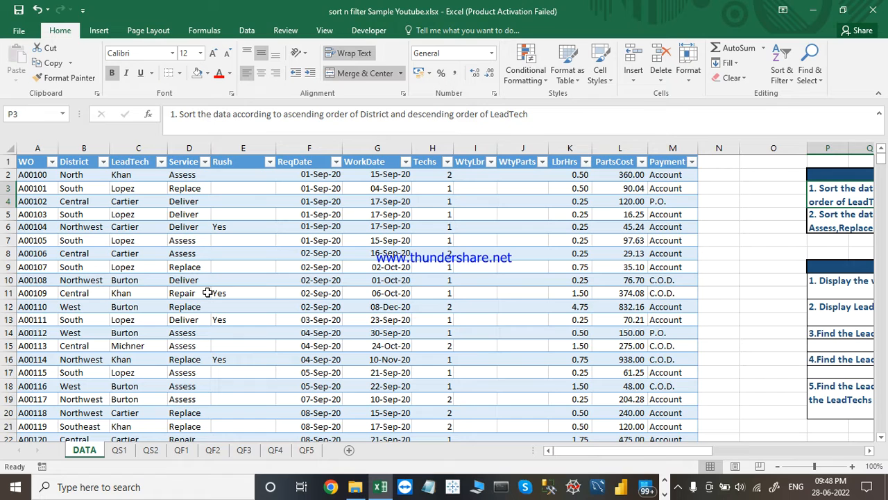
pyautogui.click(69, 167)
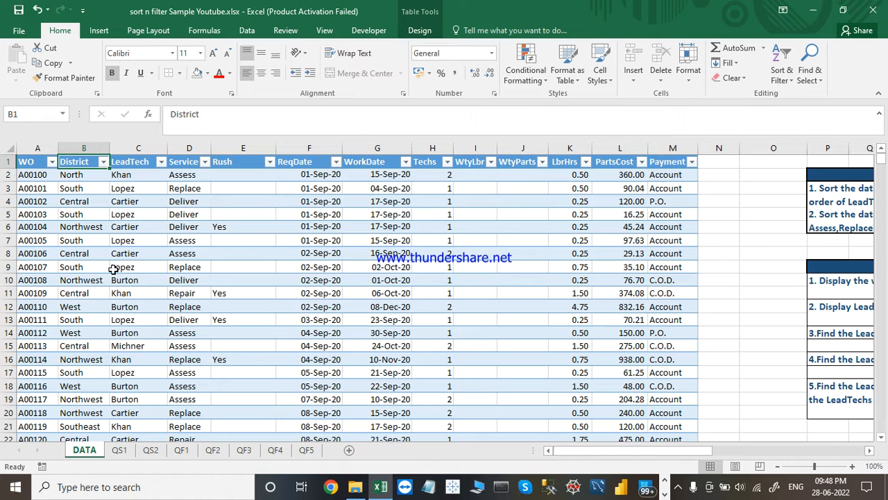
pyautogui.moveTo(658, 451); pyautogui.dragTo(730, 453)
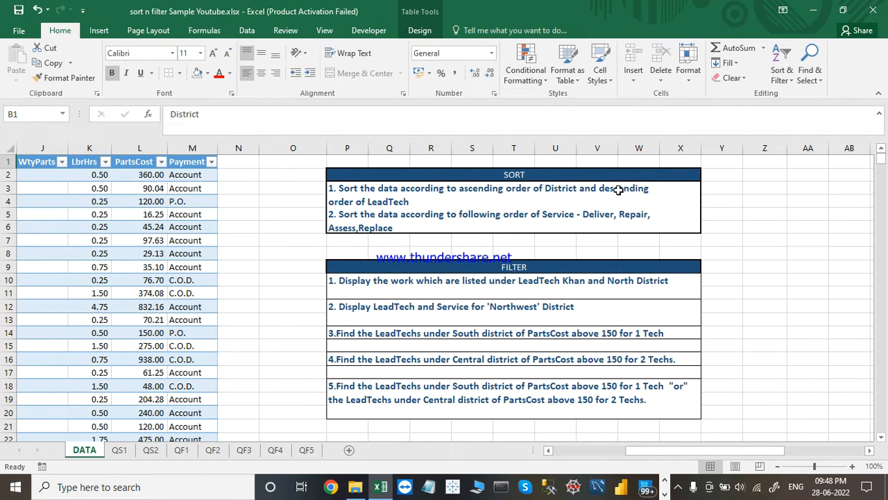
pyautogui.click(367, 199)
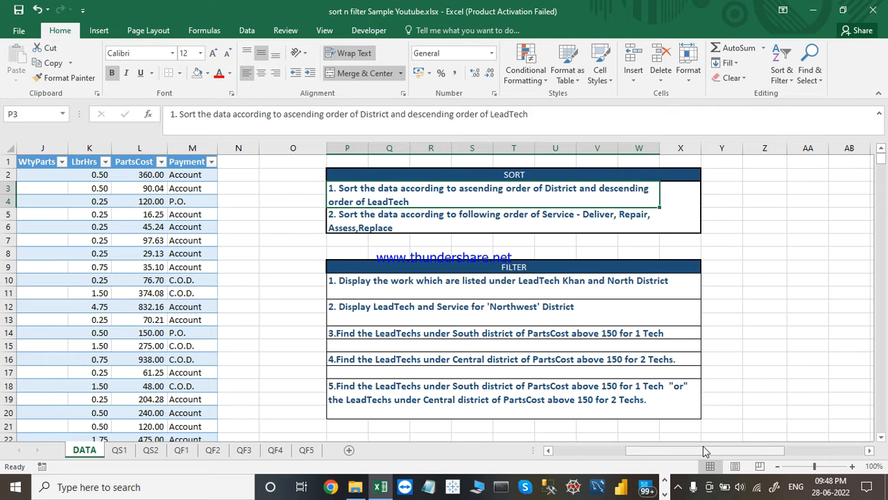
pyautogui.moveTo(691, 448); pyautogui.dragTo(589, 452)
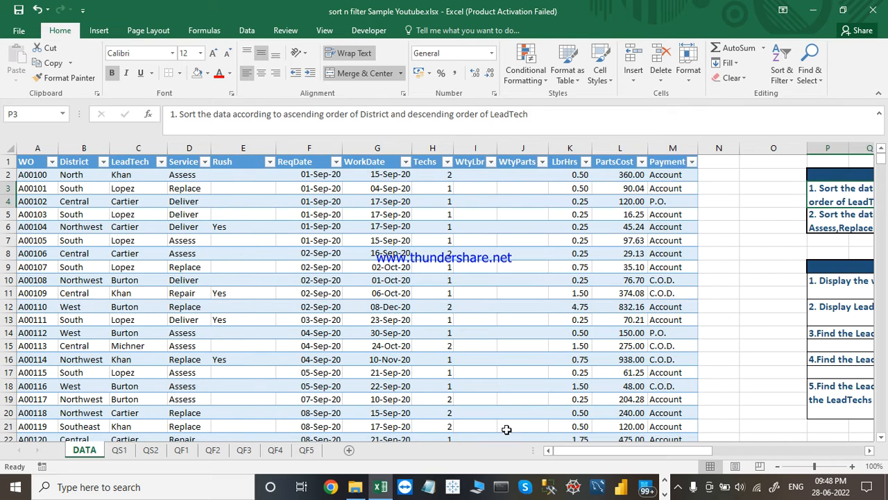
pyautogui.click(137, 161)
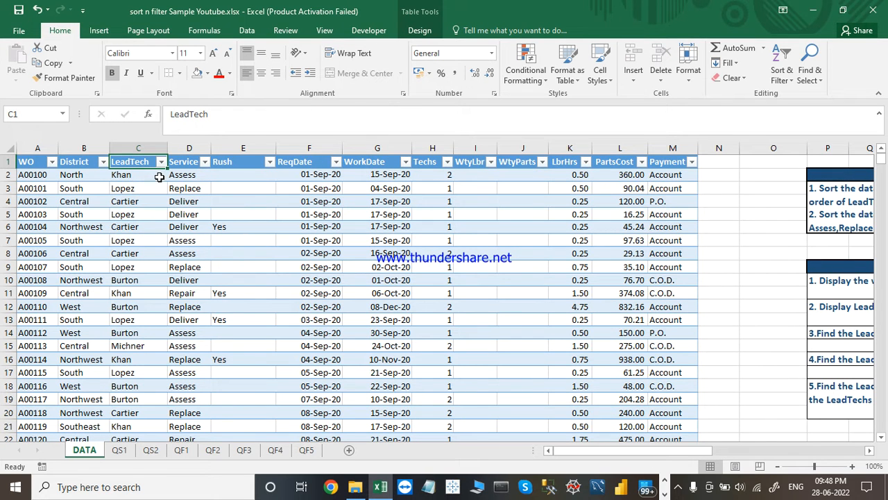
pyautogui.click(159, 177)
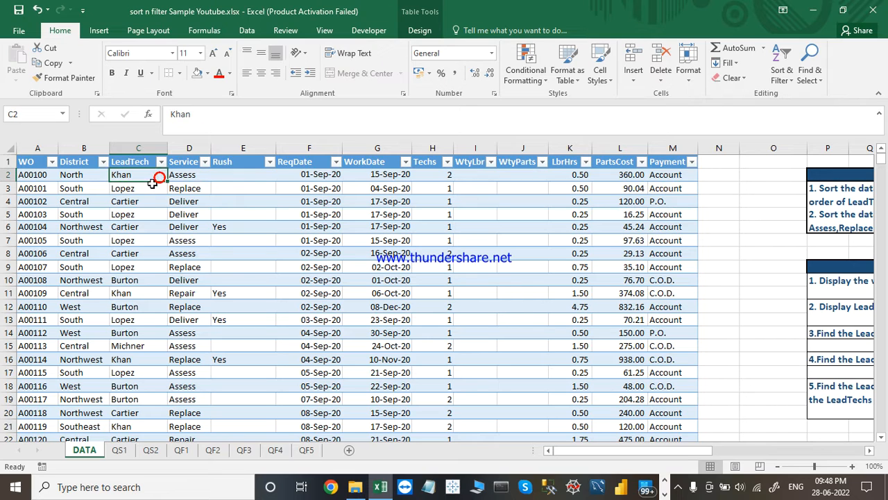
pyautogui.click(148, 200)
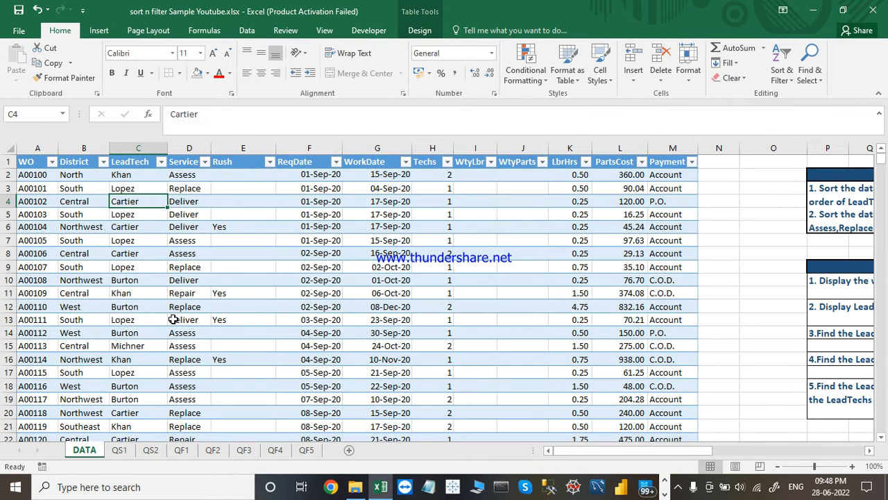
# Open the QS1 sheet and examine its sort task and the order of the values in the District column
pyautogui.click(119, 451)
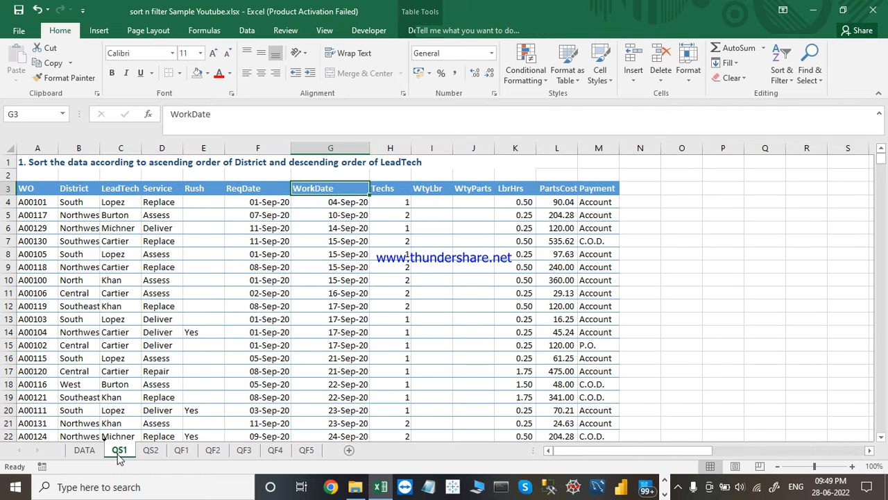
pyautogui.click(47, 163)
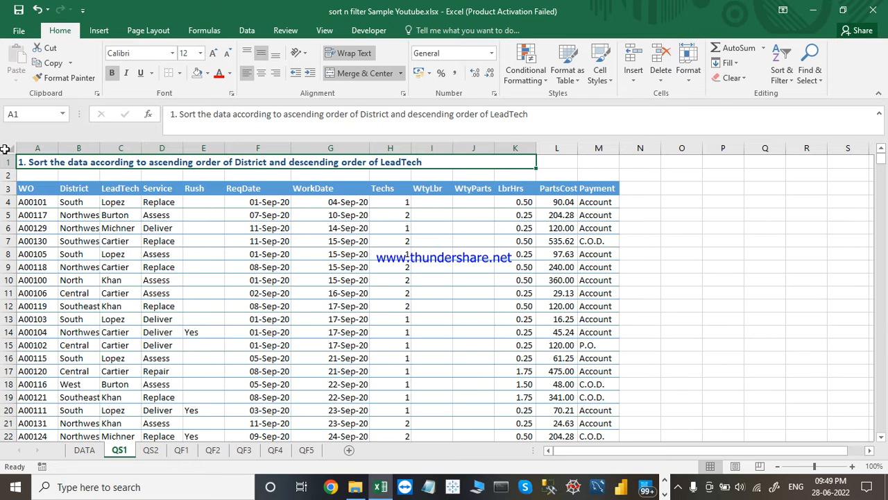
pyautogui.click(72, 204)
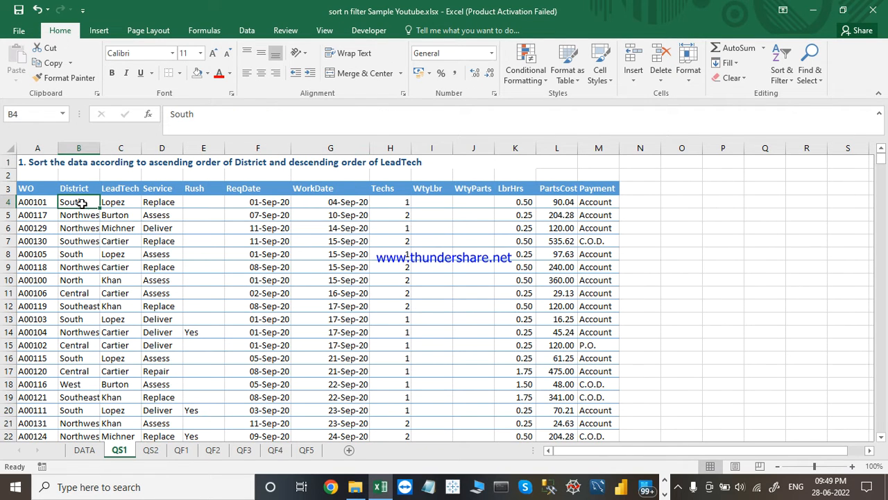
pyautogui.click(85, 216)
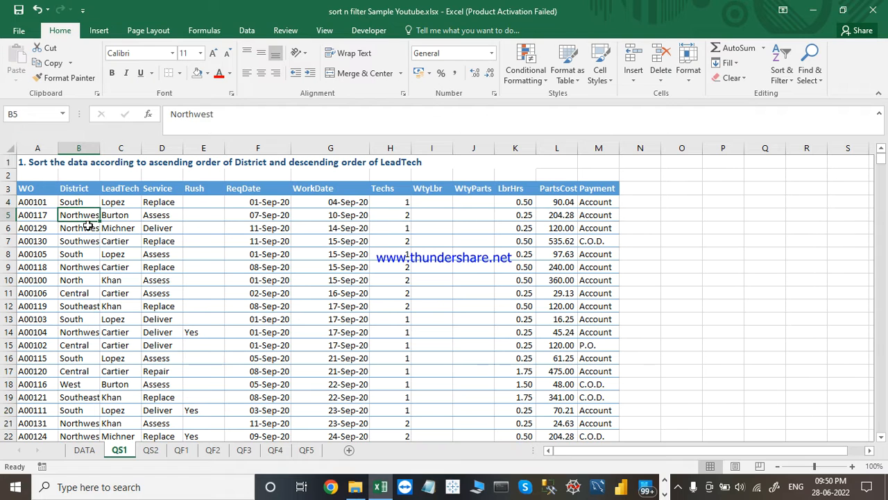
pyautogui.click(85, 278)
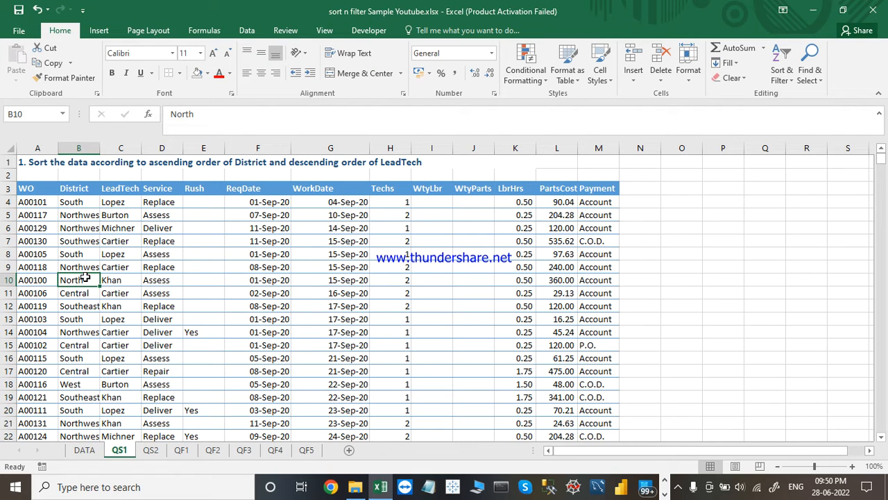
pyautogui.click(69, 373)
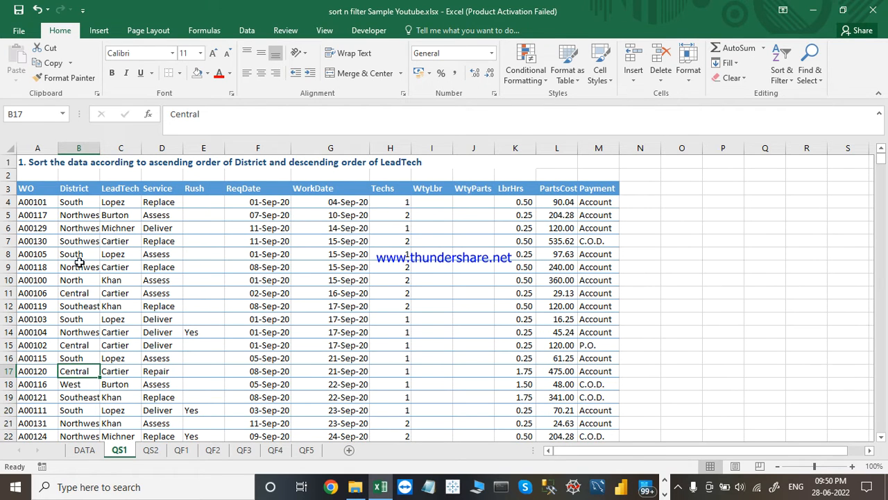
pyautogui.click(74, 202)
pyautogui.click(74, 215)
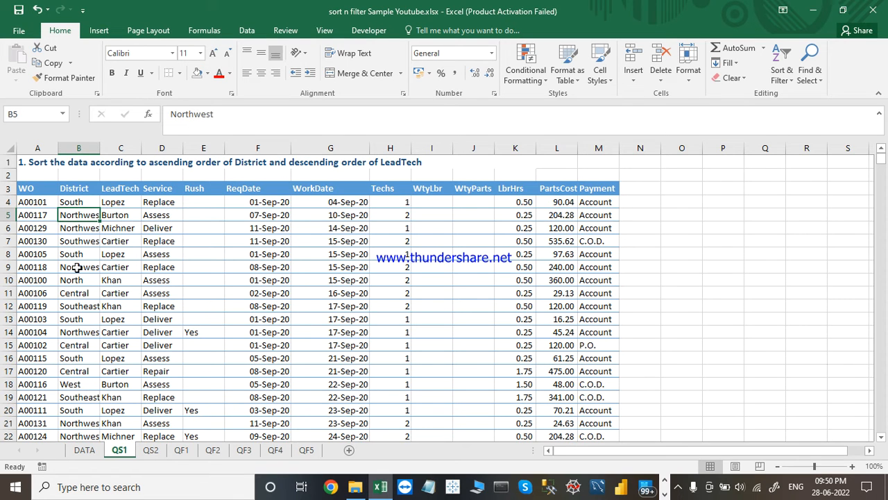
pyautogui.click(77, 371)
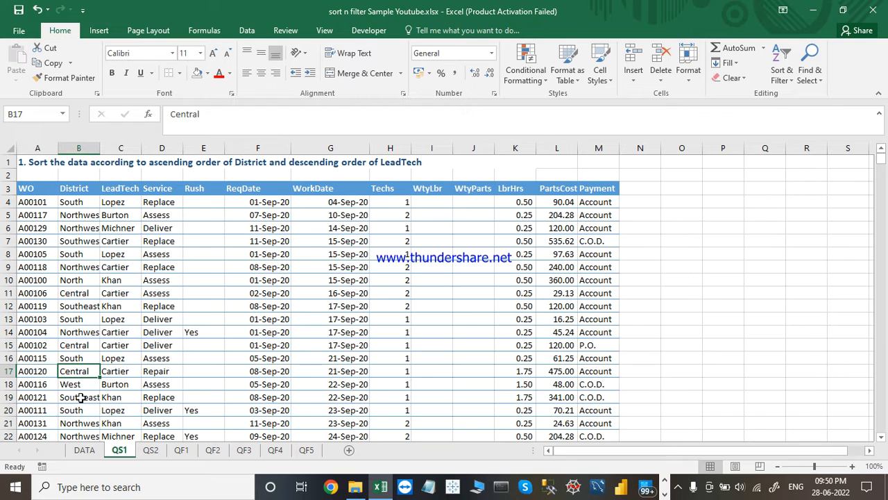
pyautogui.click(79, 215)
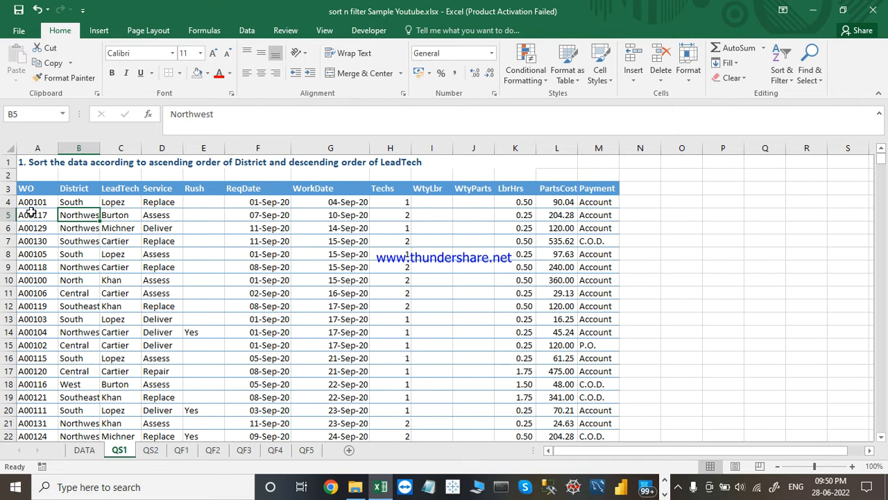
pyautogui.click(76, 200)
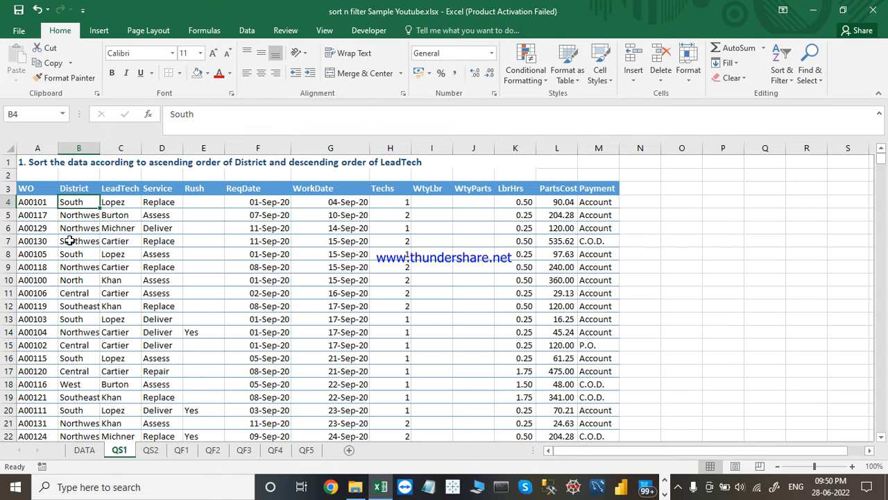
# Compare the District and LeadTech values on the QS1 sheet with the sort task in row 1
pyautogui.scroll(-1, 69, 416)
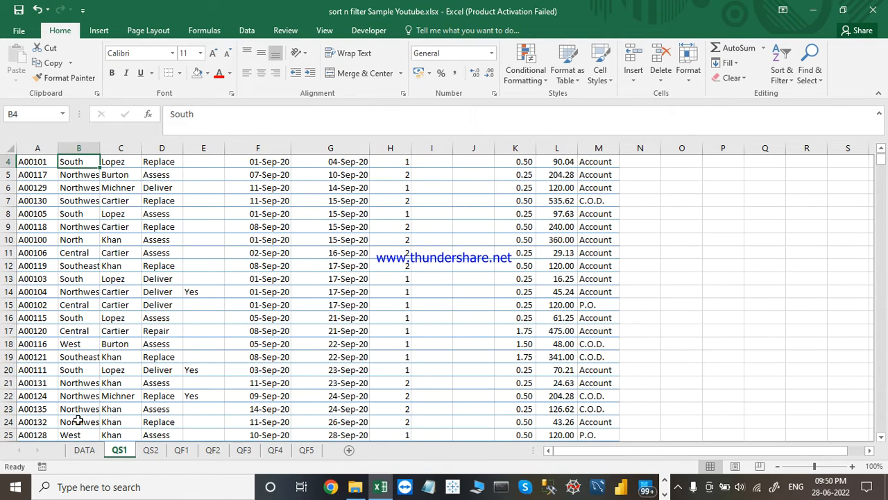
pyautogui.scroll(-1, 74, 419)
pyautogui.click(70, 397)
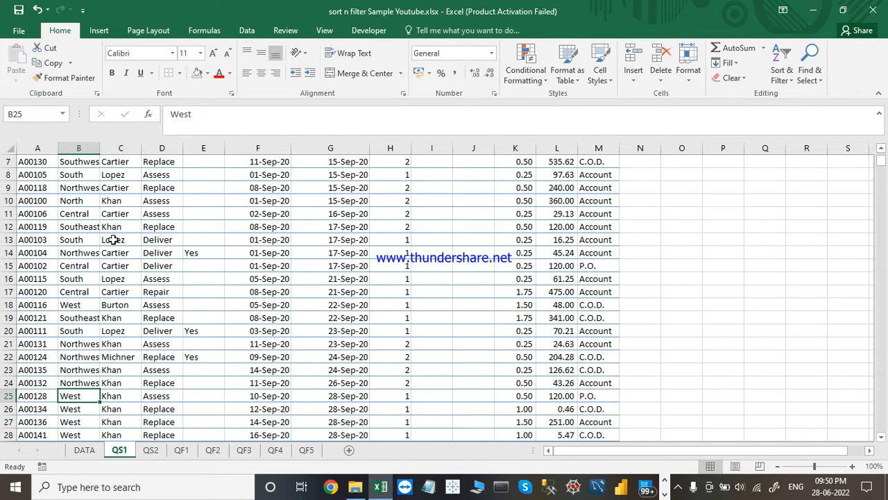
pyautogui.scroll(2, 112, 238)
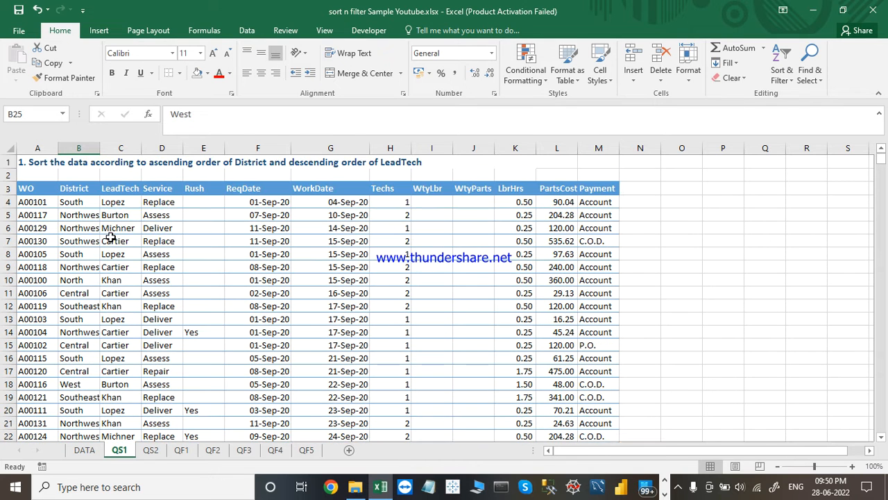
pyautogui.click(404, 165)
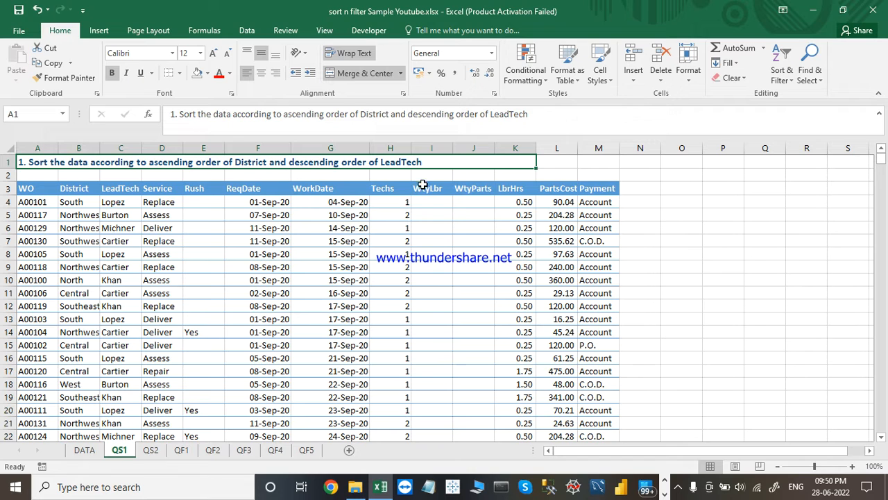
pyautogui.click(114, 202)
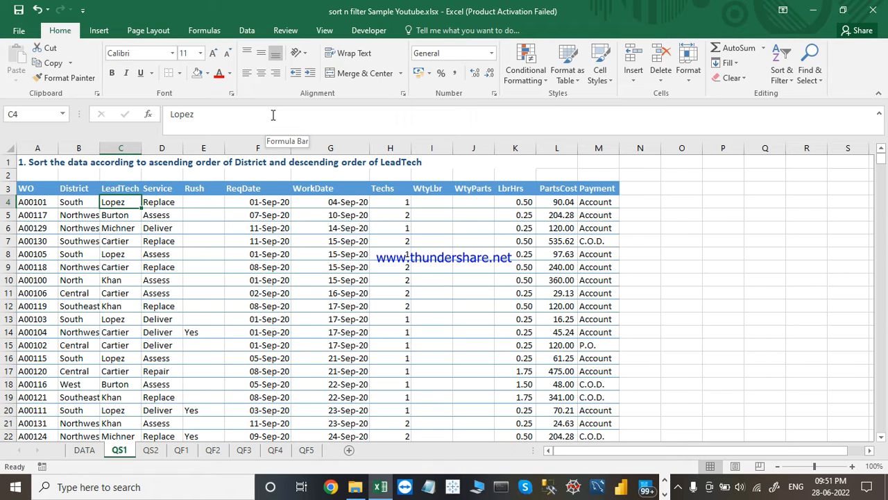
pyautogui.click(124, 188)
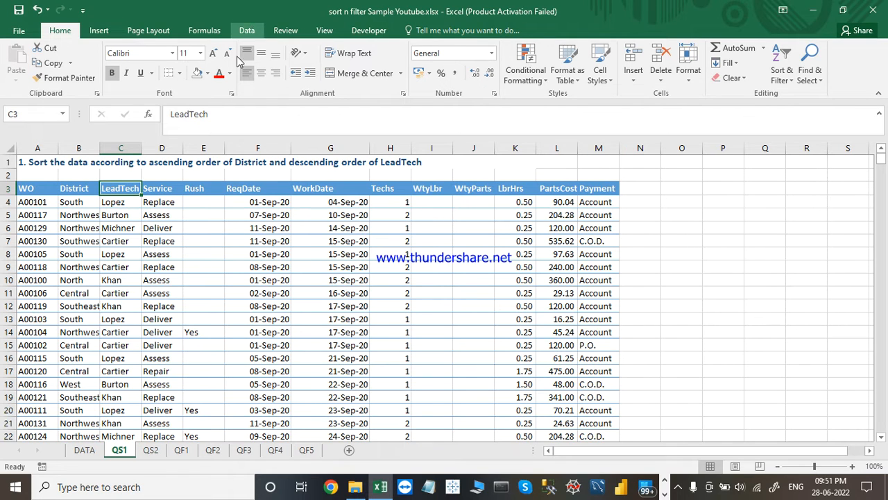
pyautogui.click(198, 318)
pyautogui.click(78, 254)
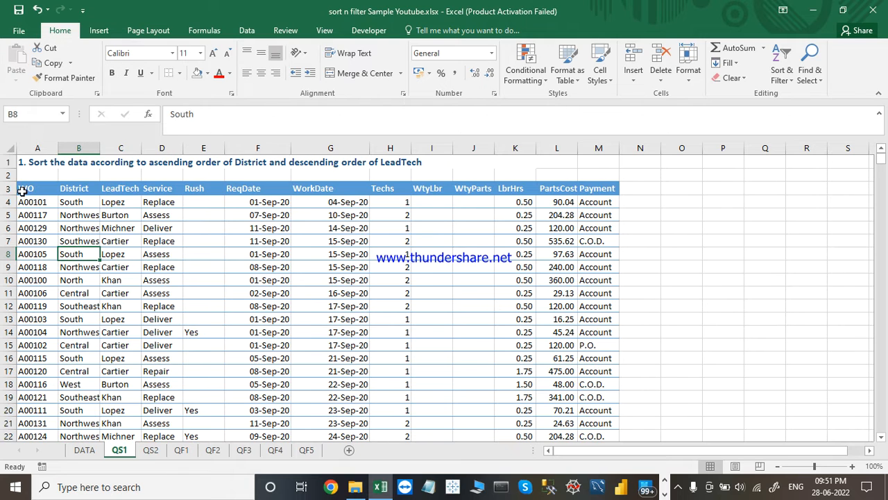
pyautogui.click(47, 193)
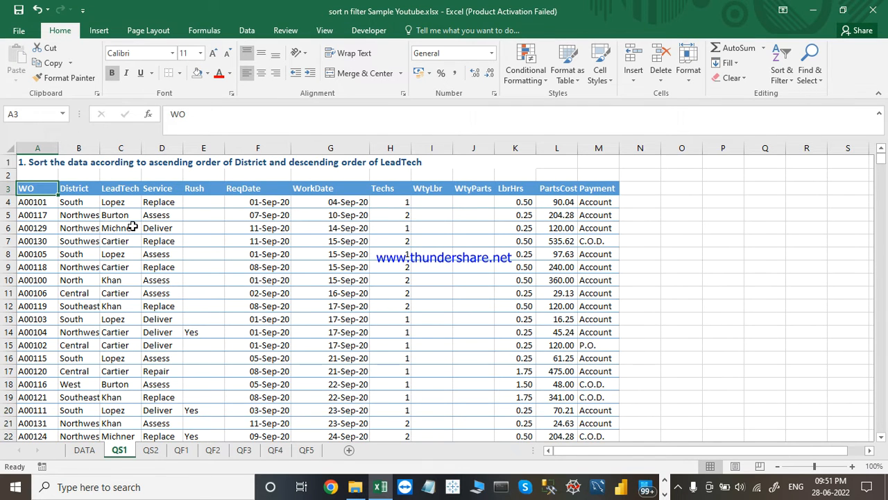
# Sort the QS1 data in ascending order of LeadTech and check the order down the whole column
pyautogui.click(130, 190)
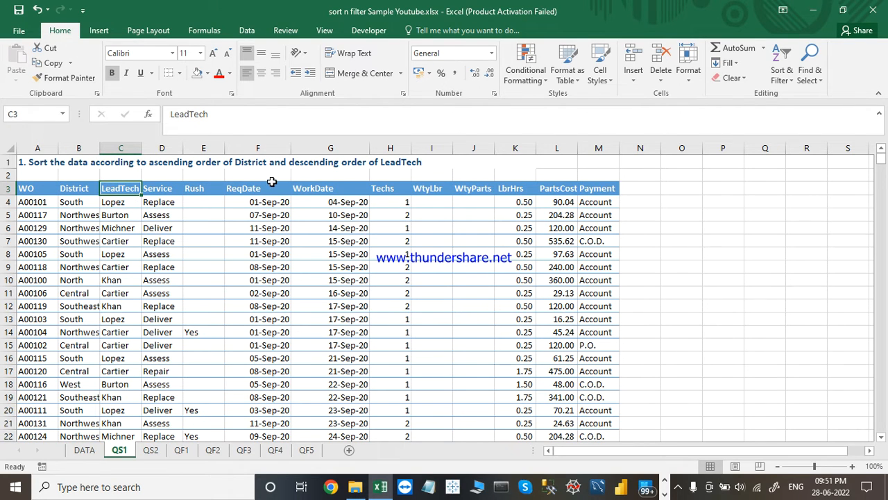
pyautogui.click(248, 30)
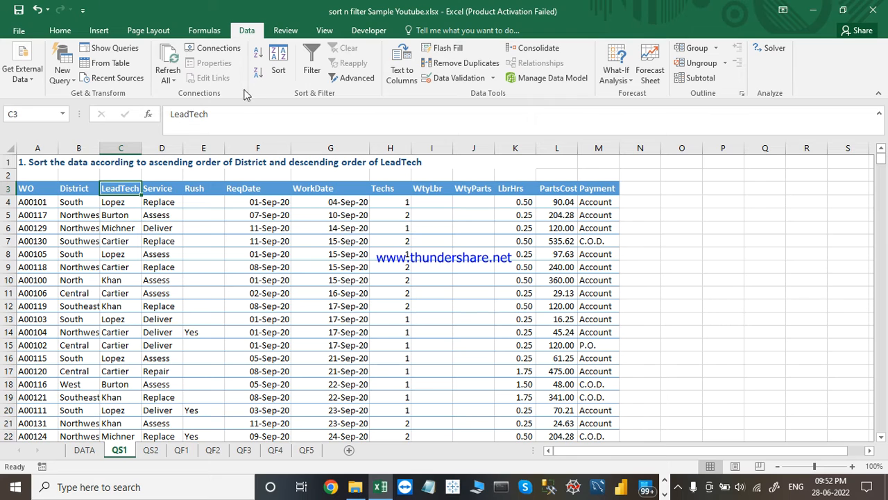
pyautogui.click(258, 55)
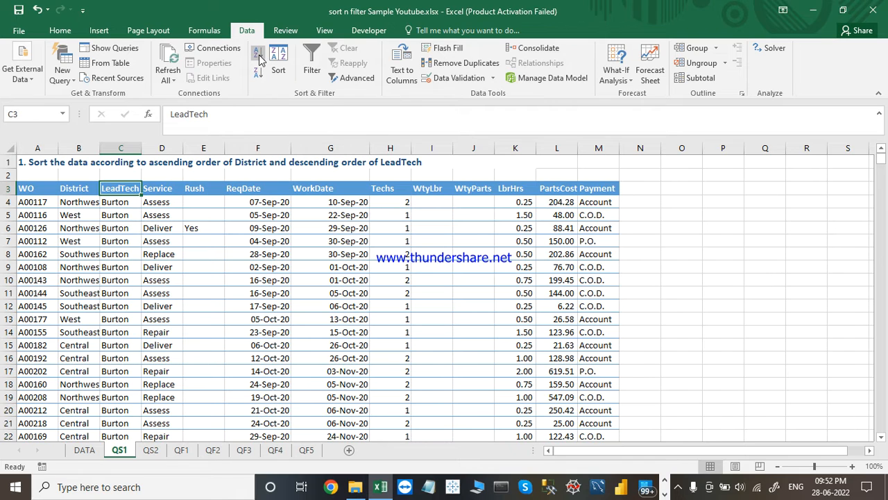
pyautogui.click(129, 205)
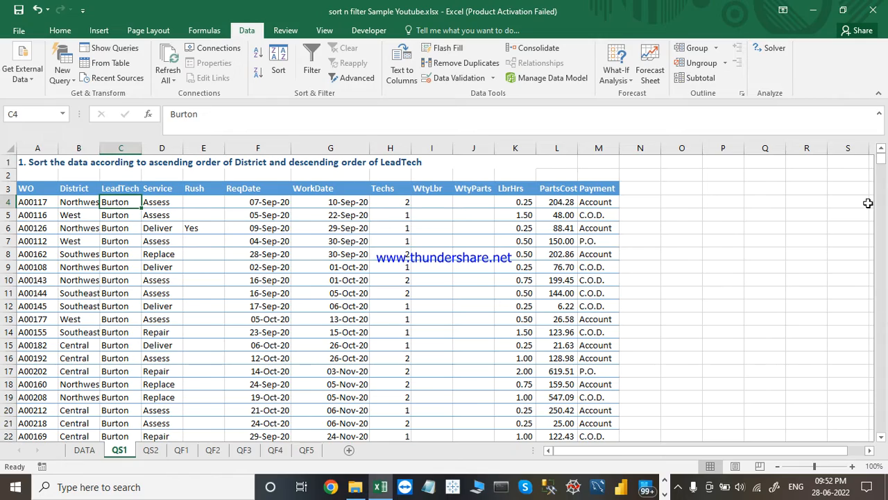
pyautogui.moveTo(877, 161); pyautogui.dragTo(880, 339)
pyautogui.scroll(-12, 111, 367)
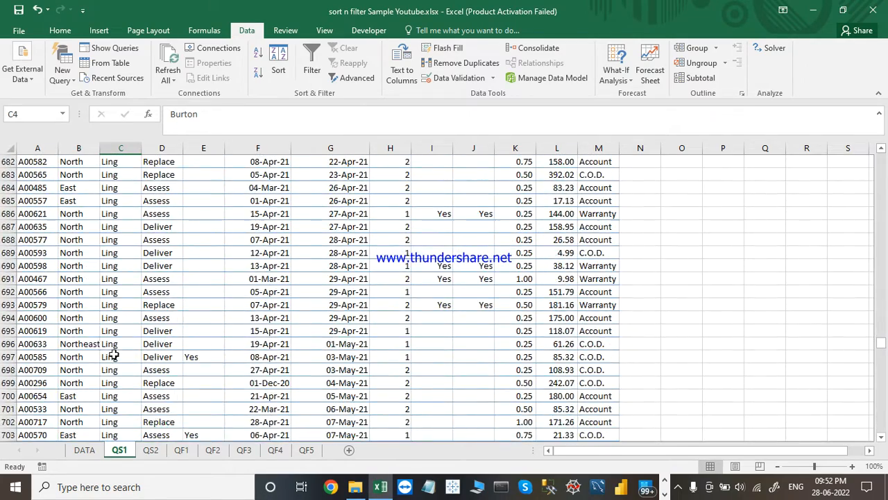
pyautogui.scroll(-20, 116, 349)
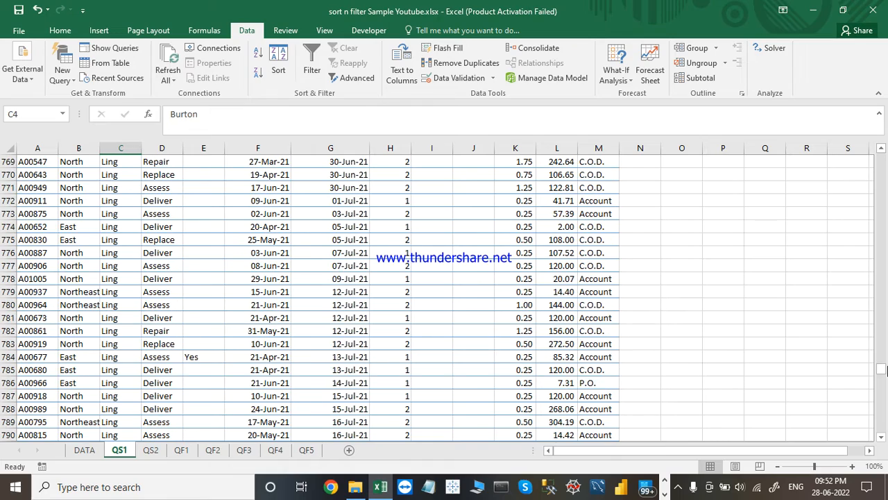
pyautogui.moveTo(884, 373); pyautogui.dragTo(880, 159)
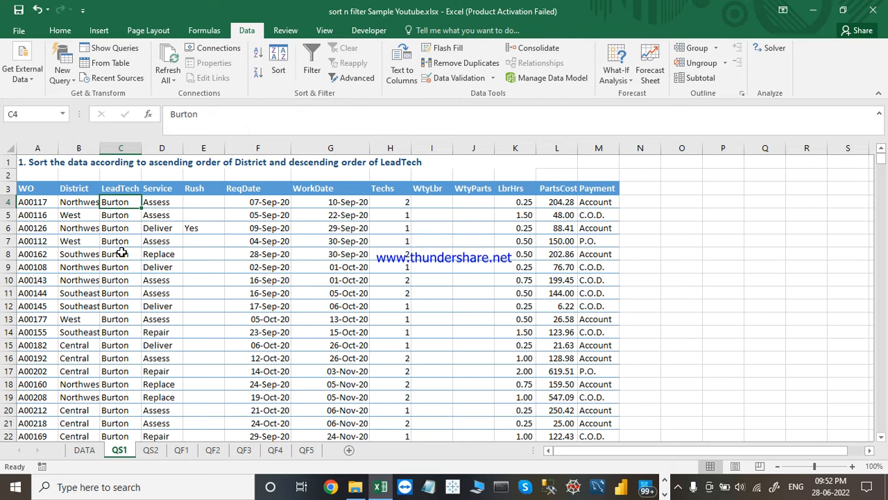
# Sort the QS1 data in descending order of LeadTech and check the order of the names down the column
pyautogui.click(258, 73)
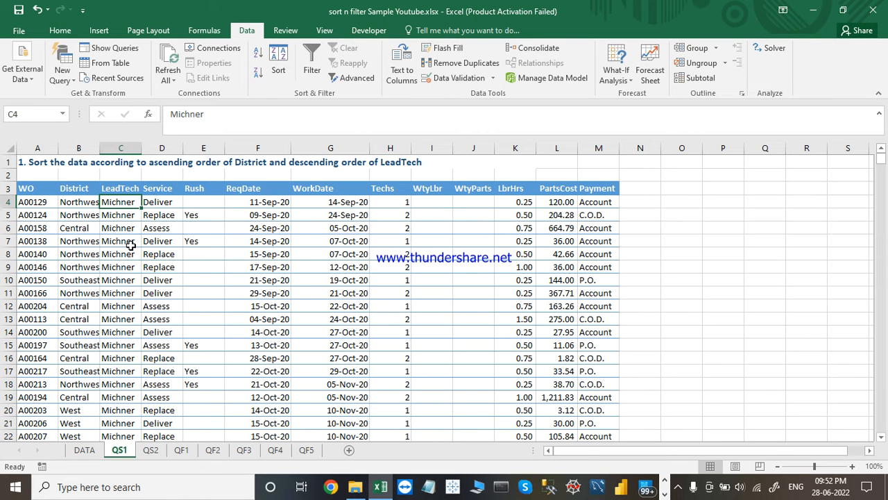
pyautogui.scroll(-20, 118, 407)
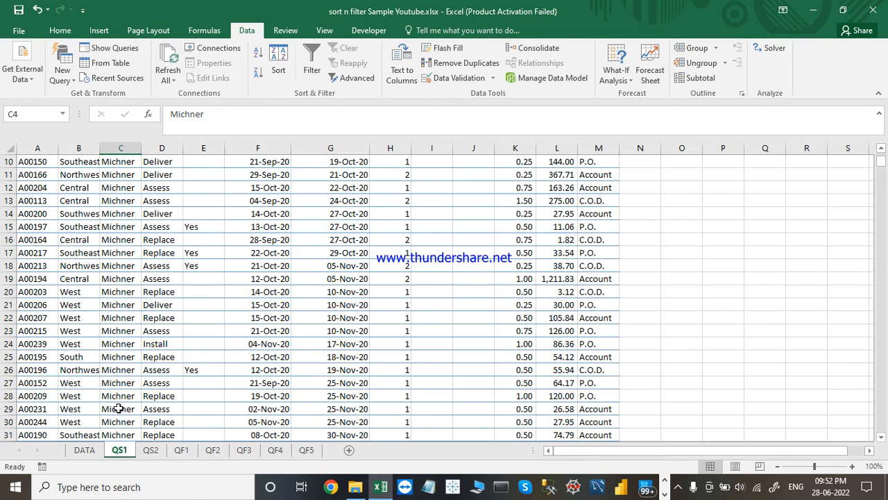
pyautogui.scroll(-20, 119, 370)
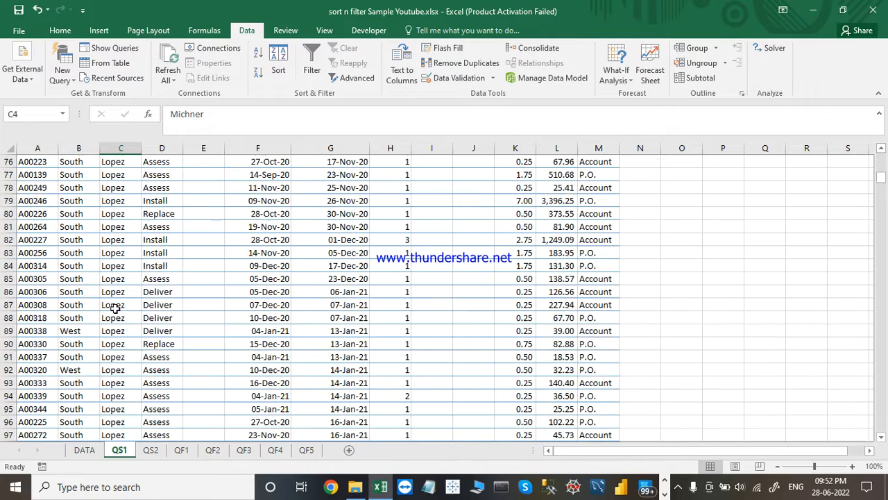
pyautogui.scroll(12, 115, 307)
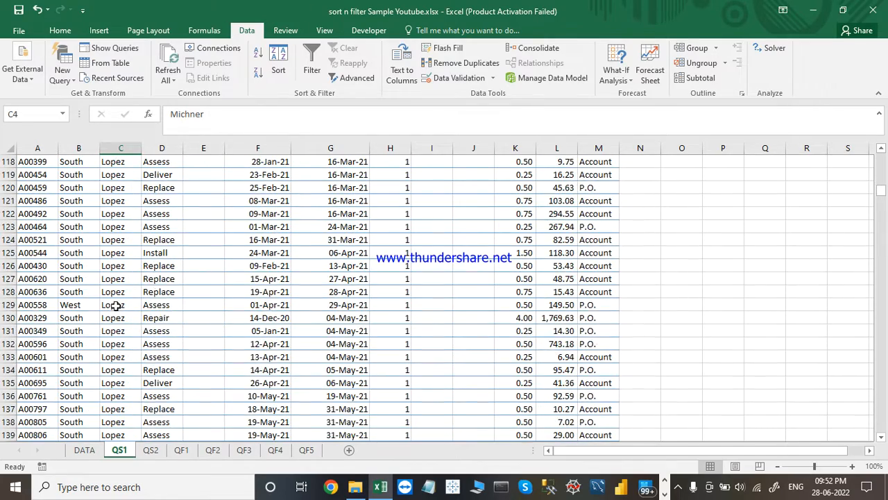
pyautogui.moveTo(879, 195); pyautogui.dragTo(879, 157)
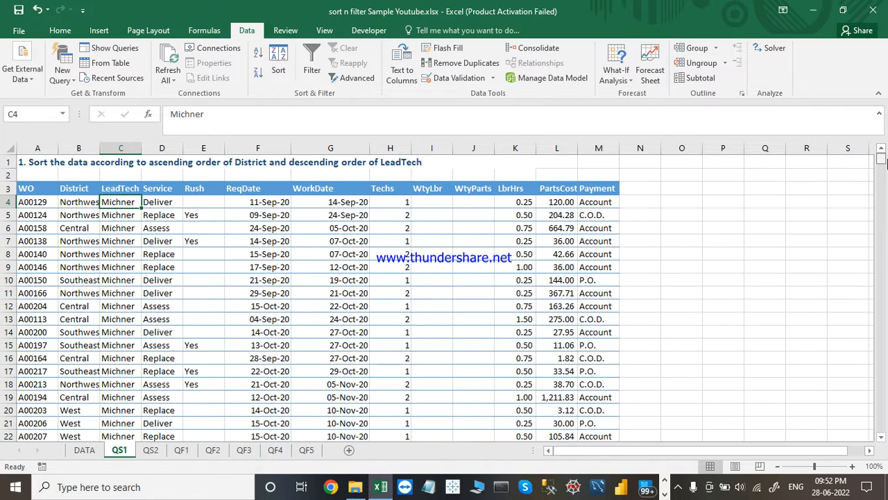
# Reread the sort task and sort the QS1 data in ascending order of District
pyautogui.click(121, 184)
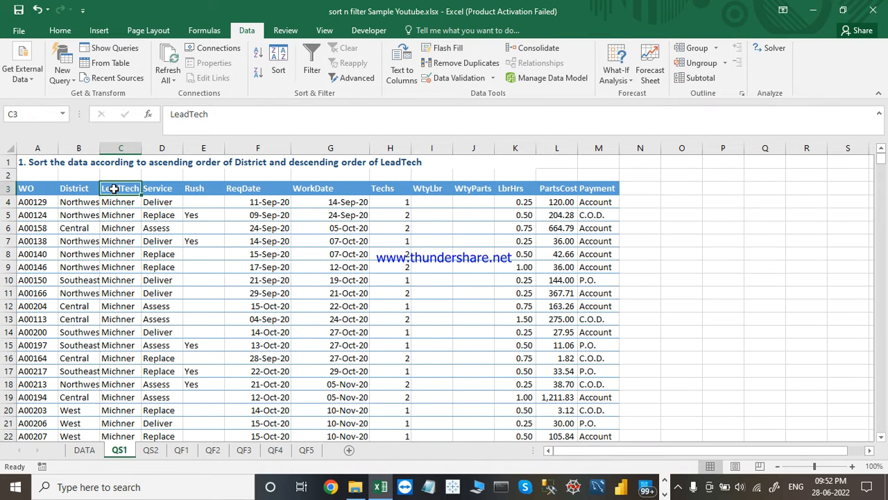
pyautogui.click(70, 189)
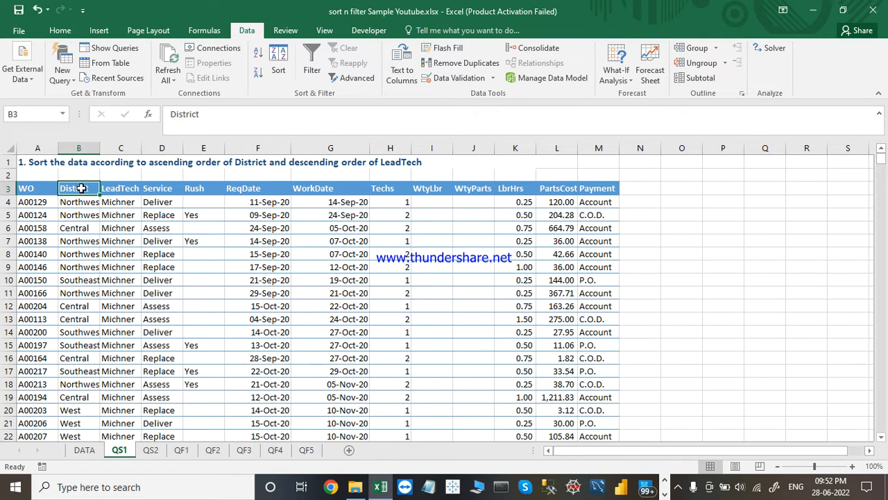
pyautogui.click(152, 164)
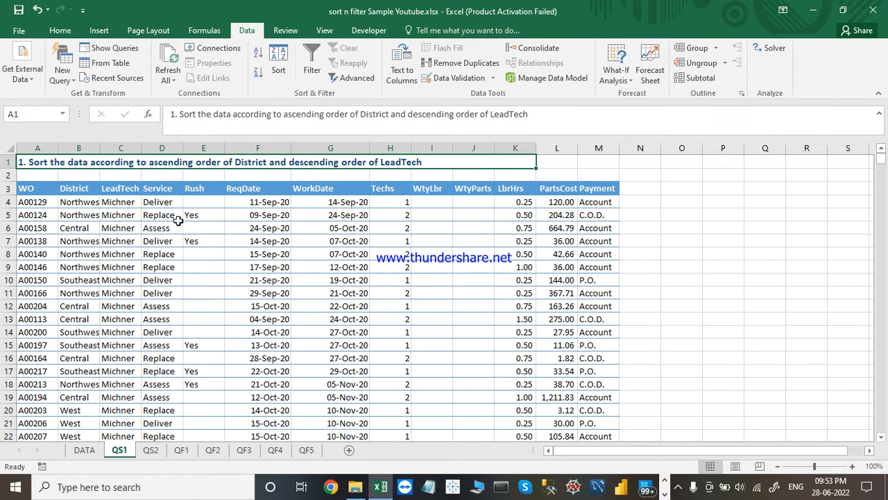
pyautogui.click(130, 191)
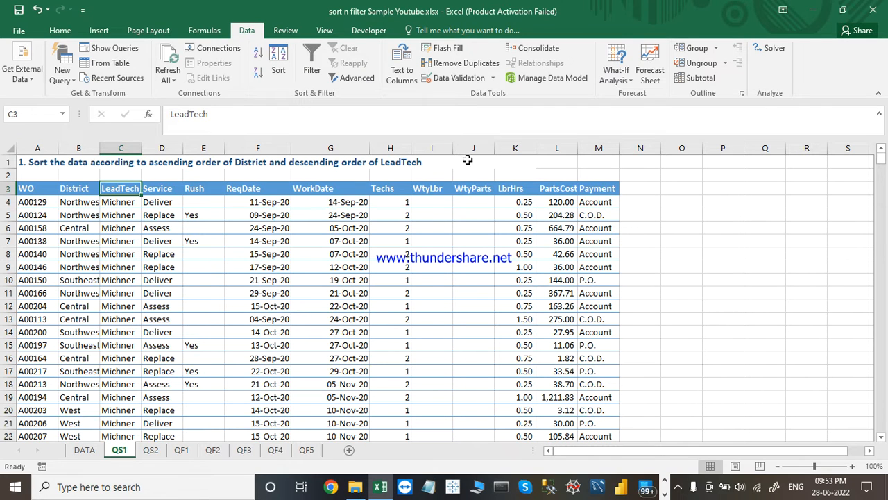
pyautogui.click(76, 189)
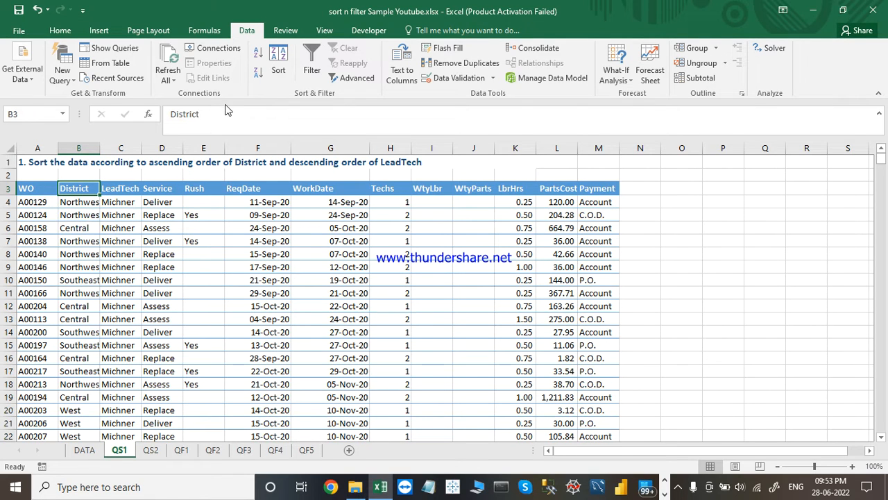
pyautogui.click(257, 54)
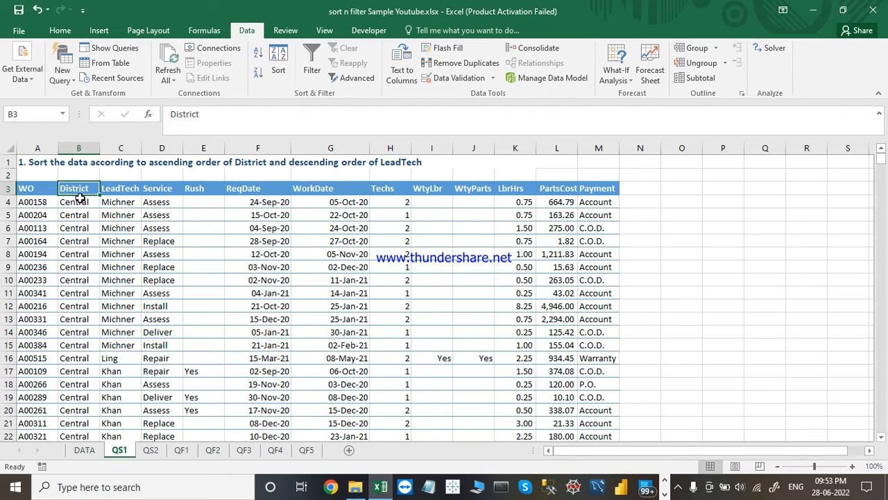
# Check the ascending order of the District values down the QS1 sheet and return to the header row
pyautogui.scroll(-16, 66, 268)
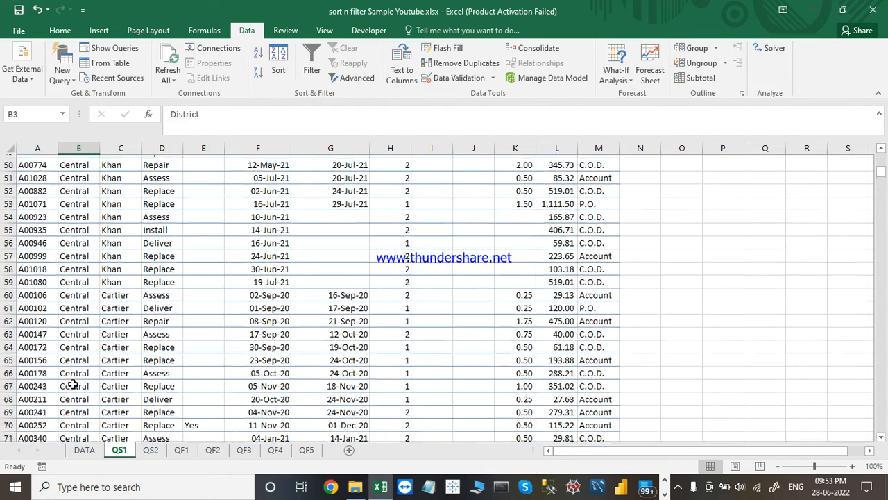
pyautogui.scroll(-20, 72, 384)
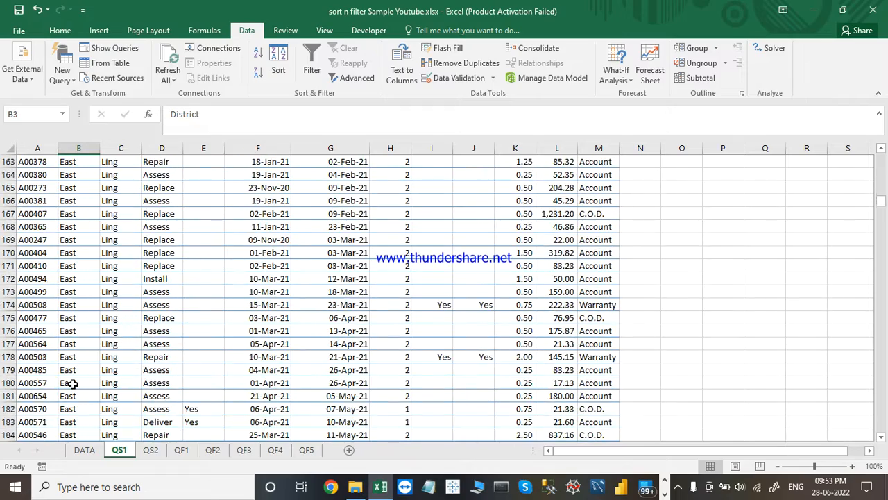
pyautogui.scroll(-17, 76, 380)
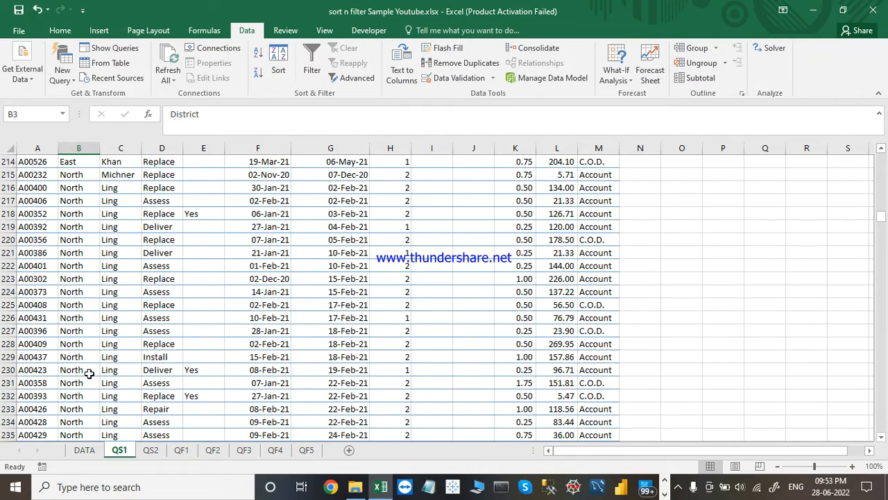
pyautogui.scroll(-1, 96, 275)
pyautogui.scroll(2, 96, 275)
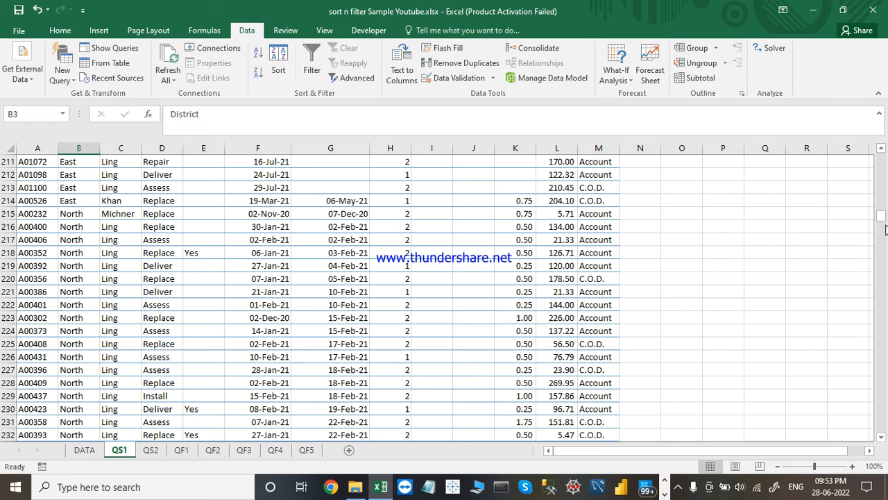
pyautogui.moveTo(881, 216); pyautogui.dragTo(882, 158)
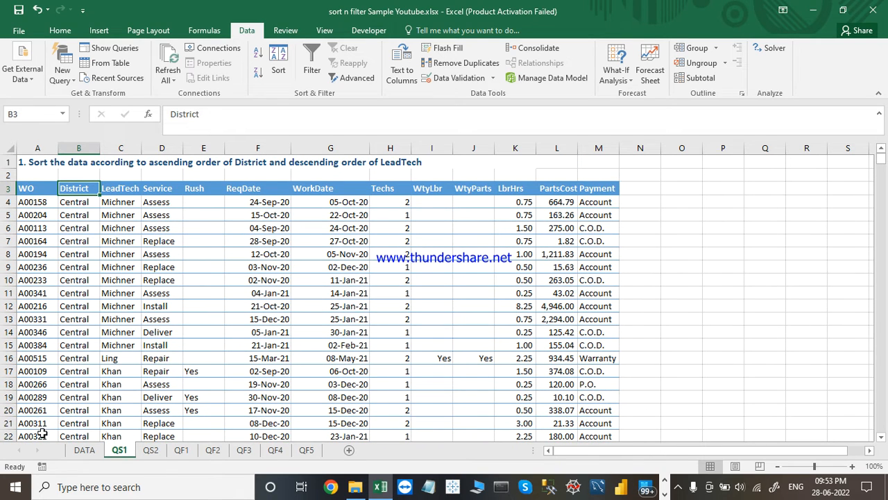
# Compare the LeadTech and District columns and examine the rows of the Central district on QS1
pyautogui.click(117, 189)
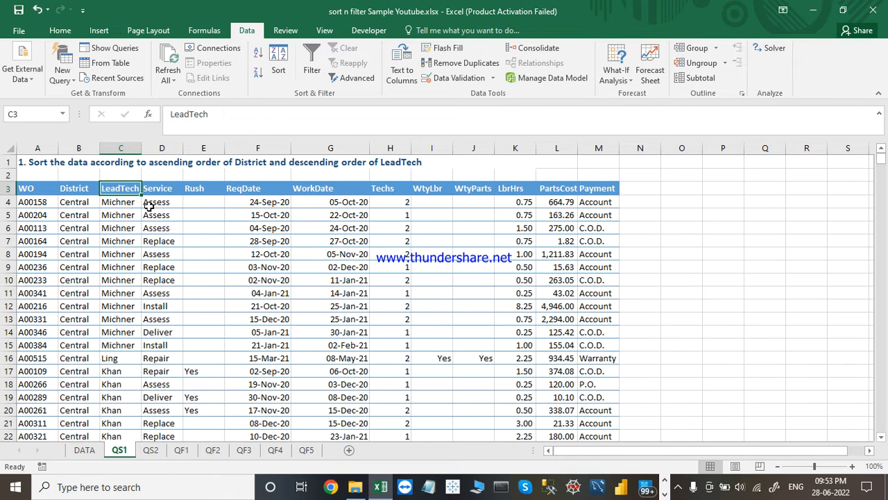
pyautogui.click(72, 187)
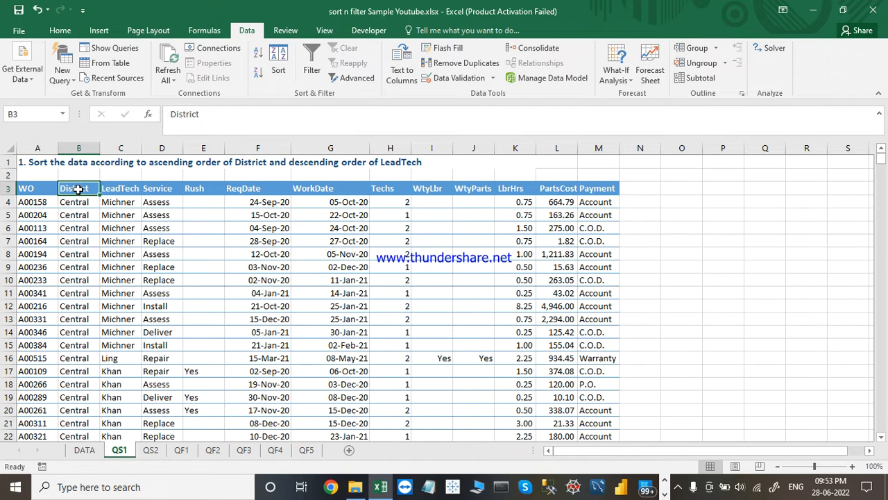
pyautogui.scroll(-4, 75, 338)
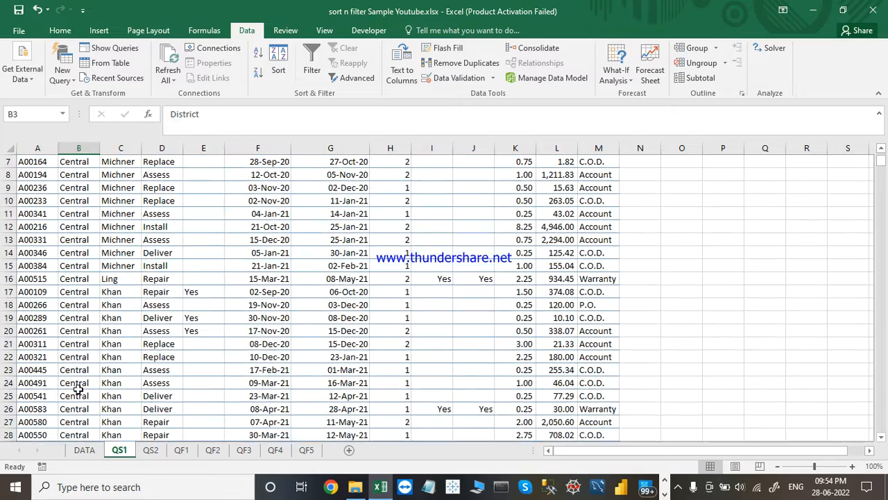
pyautogui.scroll(-18, 78, 399)
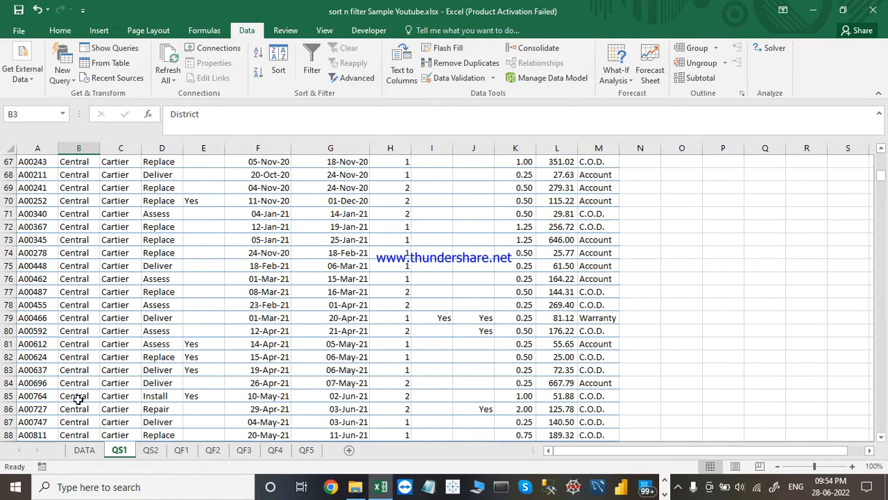
pyautogui.scroll(18, 78, 399)
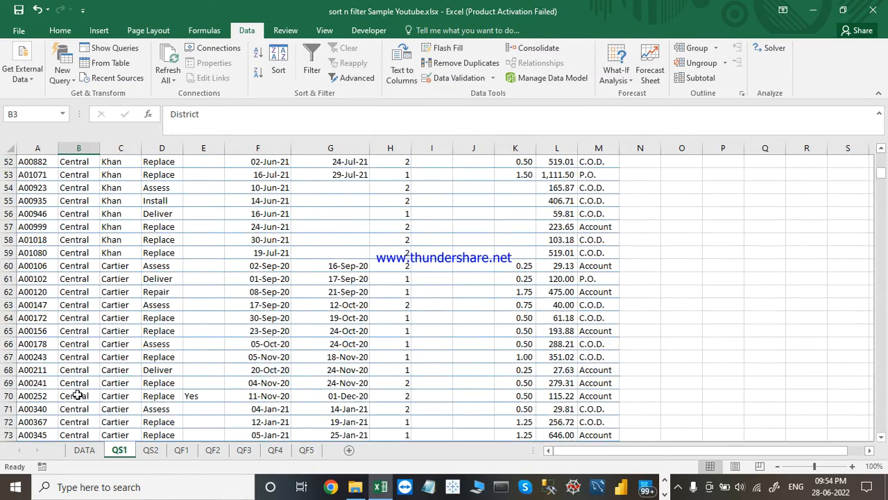
pyautogui.scroll(4, 80, 377)
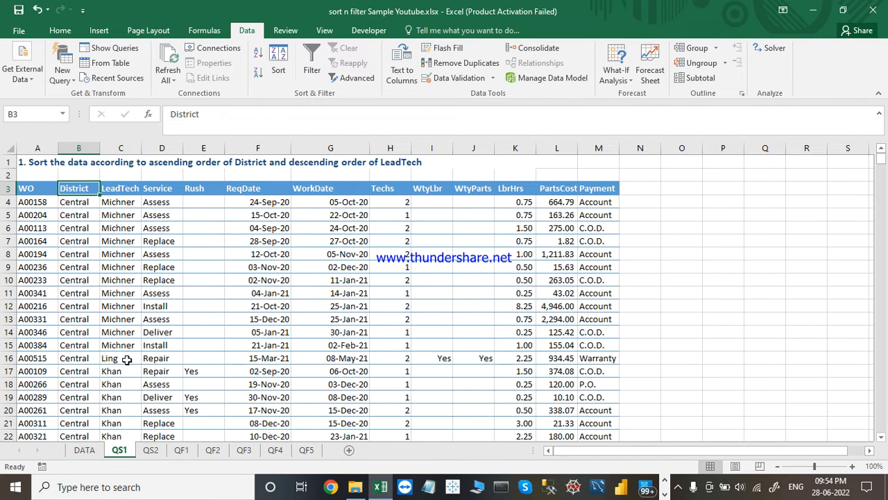
# Check the descending order of LeadTech within the Central, East and North districts on QS1
pyautogui.scroll(-8, 109, 371)
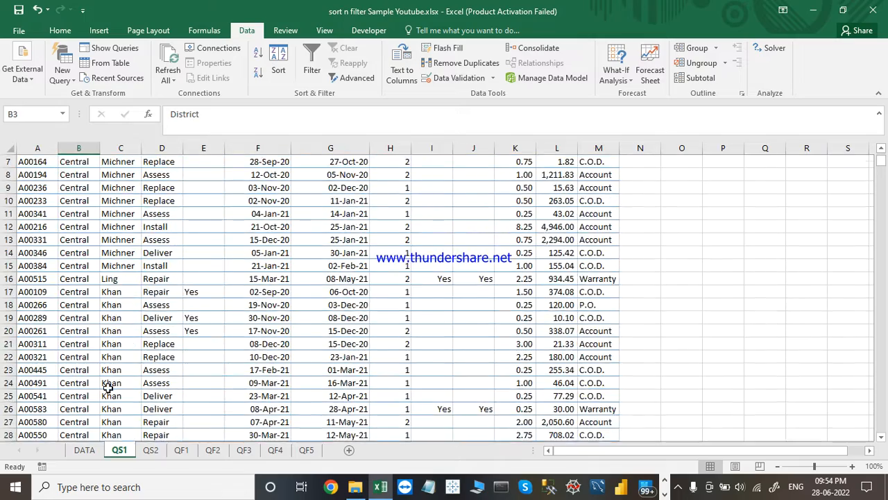
pyautogui.scroll(-20, 108, 388)
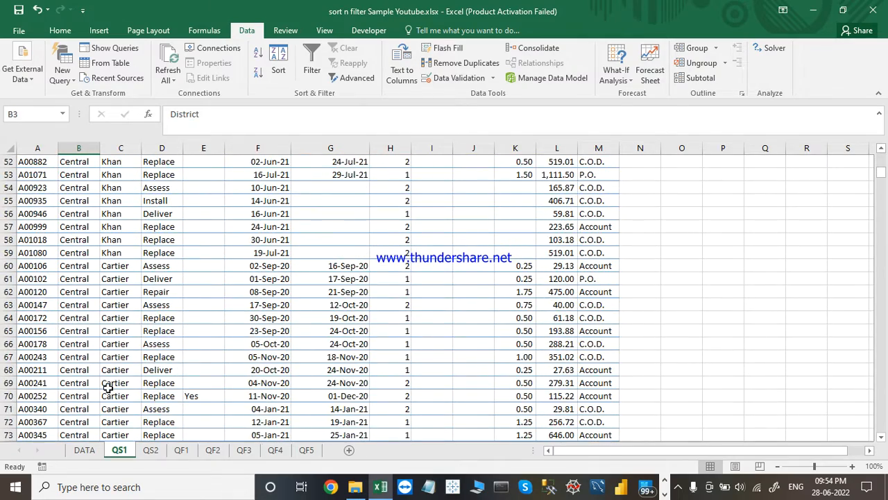
pyautogui.scroll(-20, 108, 387)
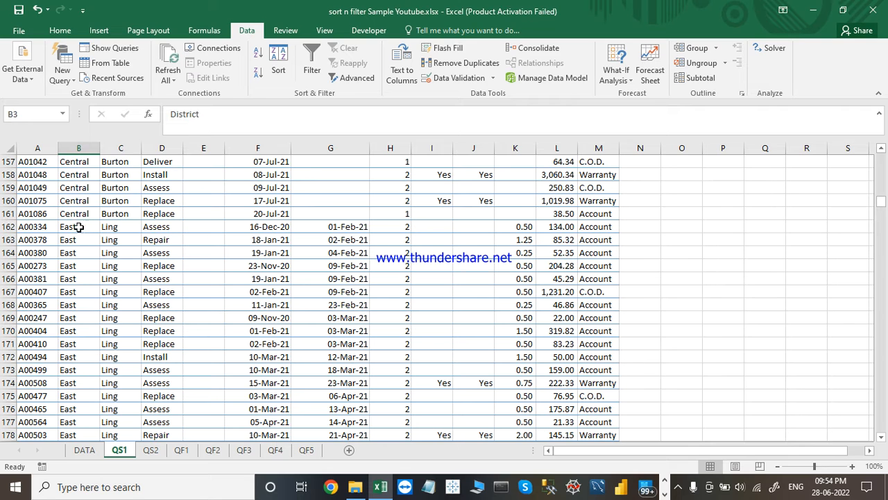
pyautogui.scroll(-10, 114, 383)
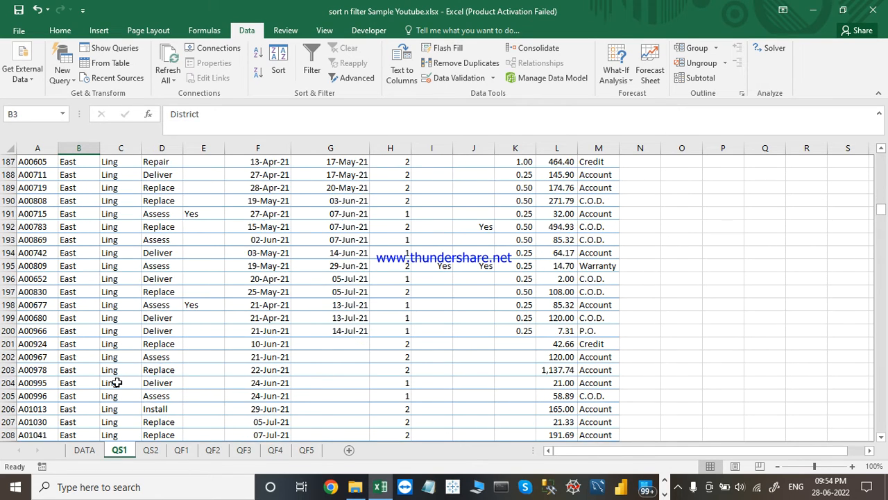
pyautogui.scroll(-10, 117, 382)
pyautogui.scroll(3, 120, 345)
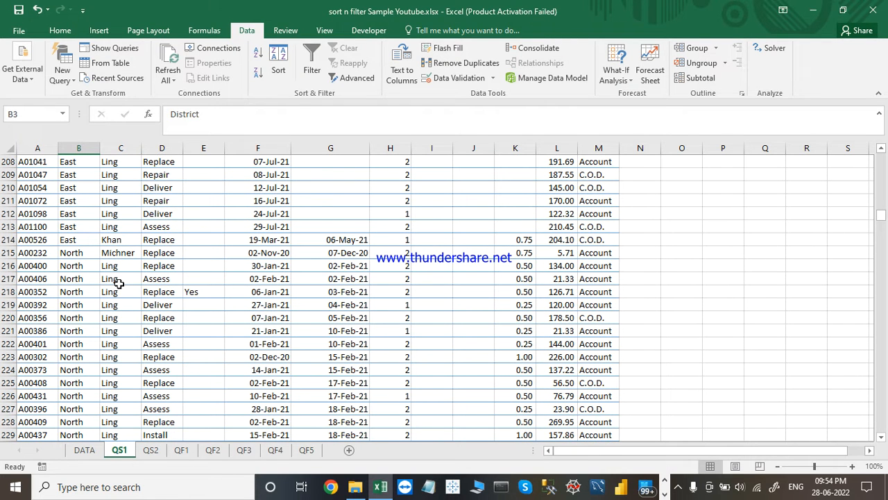
pyautogui.scroll(16, 118, 192)
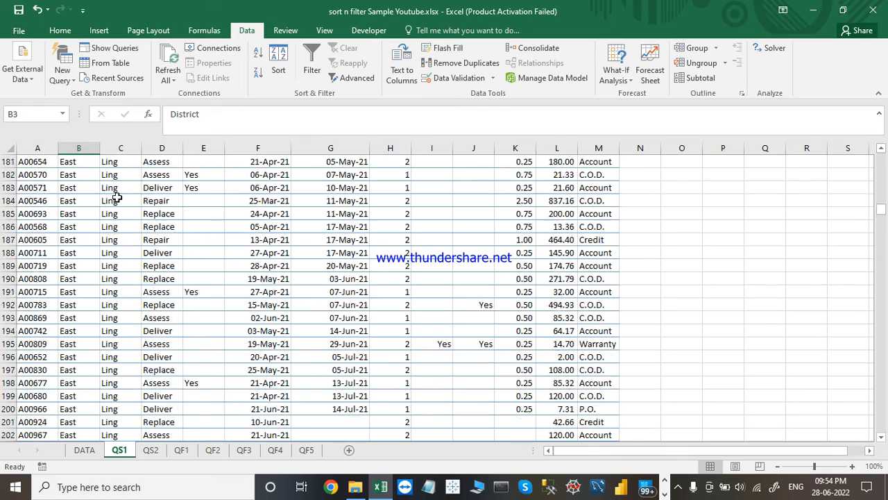
pyautogui.scroll(20, 118, 193)
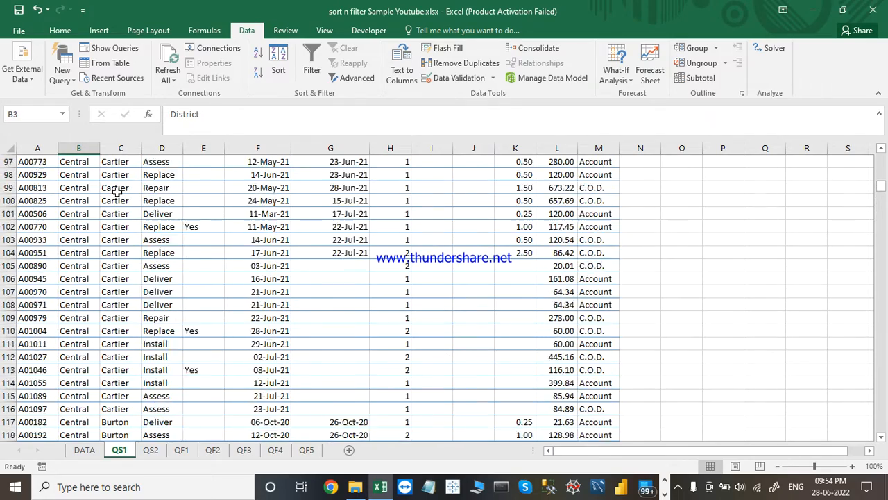
pyautogui.scroll(8, 118, 193)
pyautogui.moveTo(881, 174); pyautogui.dragTo(885, 120)
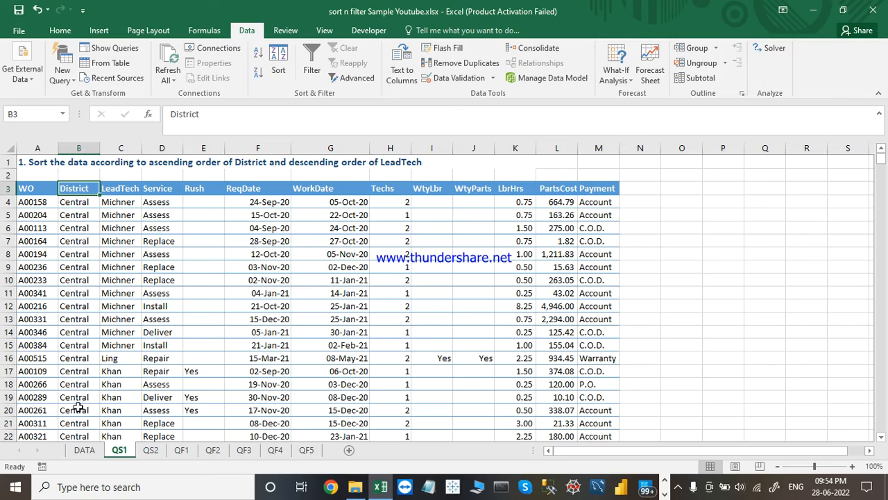
# Review the Central rows once more and compare the two sorted columns with the sort task in row 1
pyautogui.scroll(-14, 78, 403)
pyautogui.scroll(7, 78, 396)
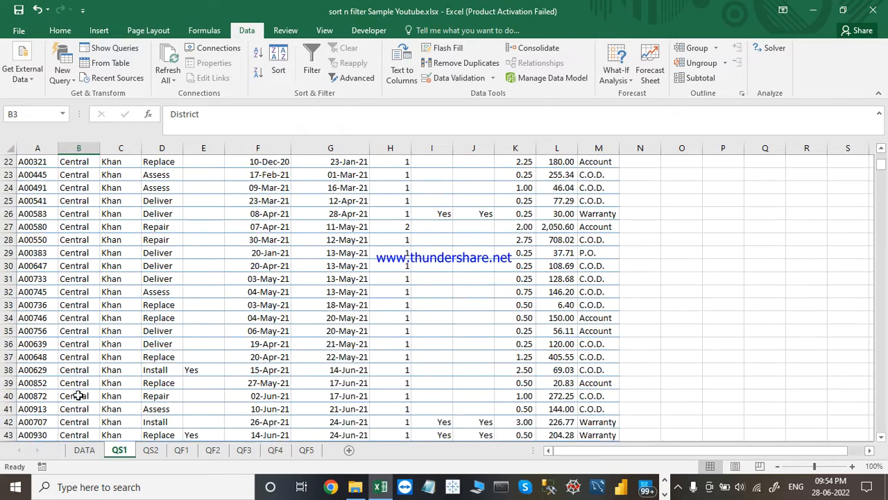
pyautogui.scroll(7, 78, 396)
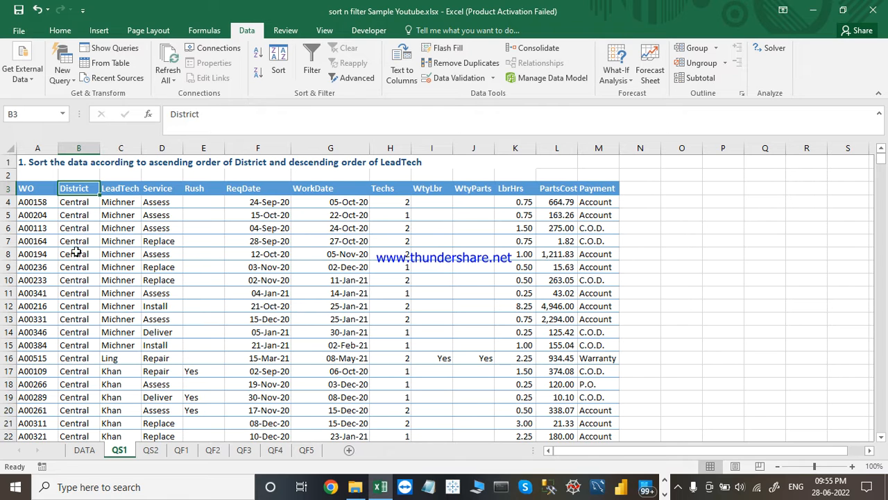
pyautogui.click(134, 186)
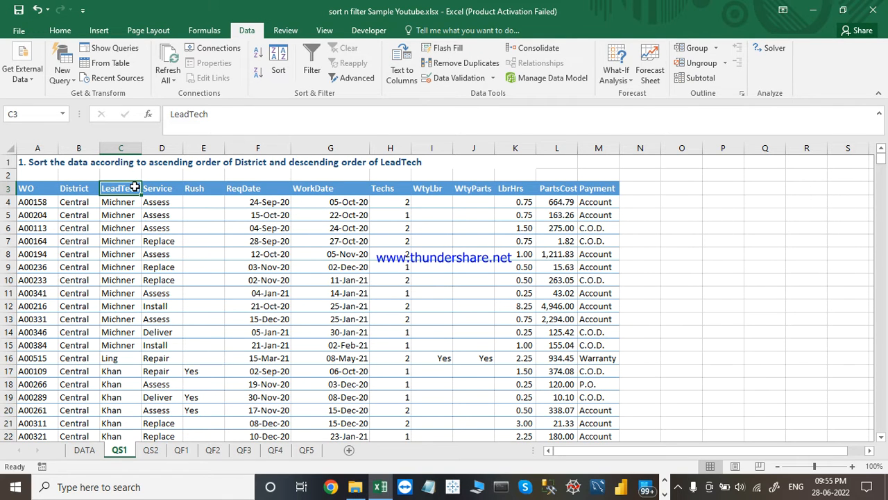
pyautogui.click(74, 192)
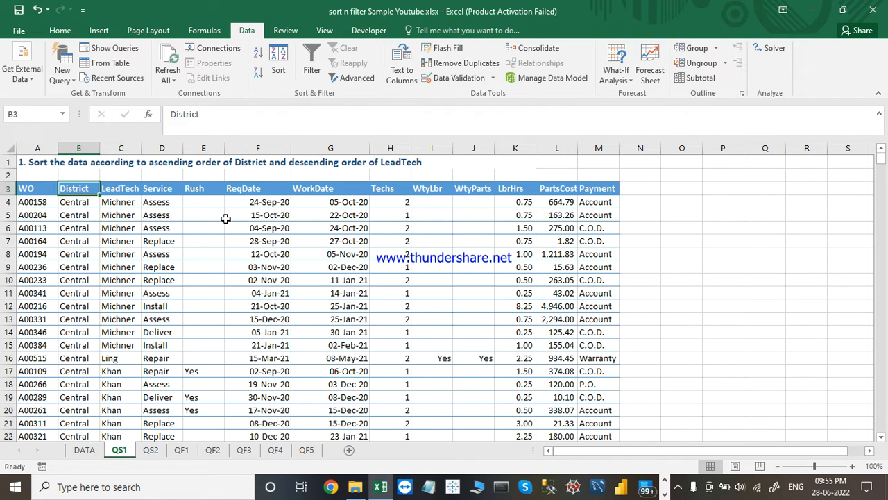
pyautogui.scroll(-2, 87, 299)
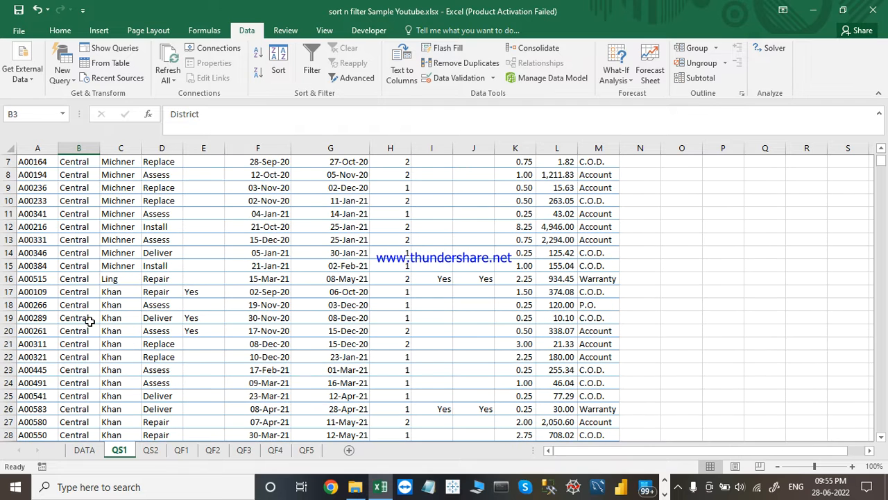
pyautogui.scroll(2, 86, 317)
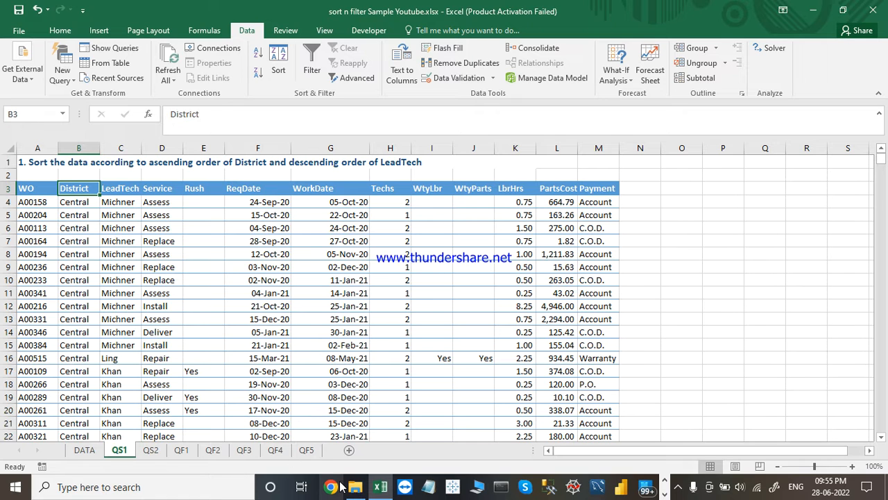
# Open the QS2 sheet and read its task of sorting Service as Deliver, Repair, Assess, Replace
pyautogui.click(151, 451)
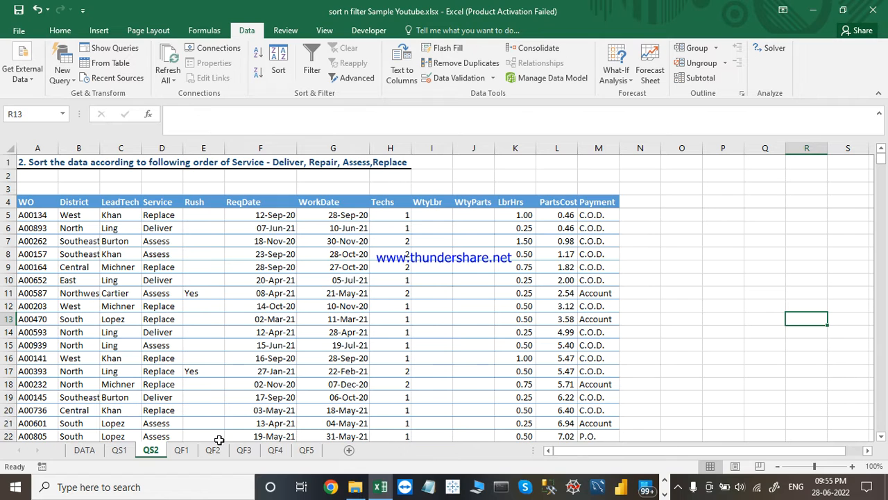
pyautogui.click(38, 162)
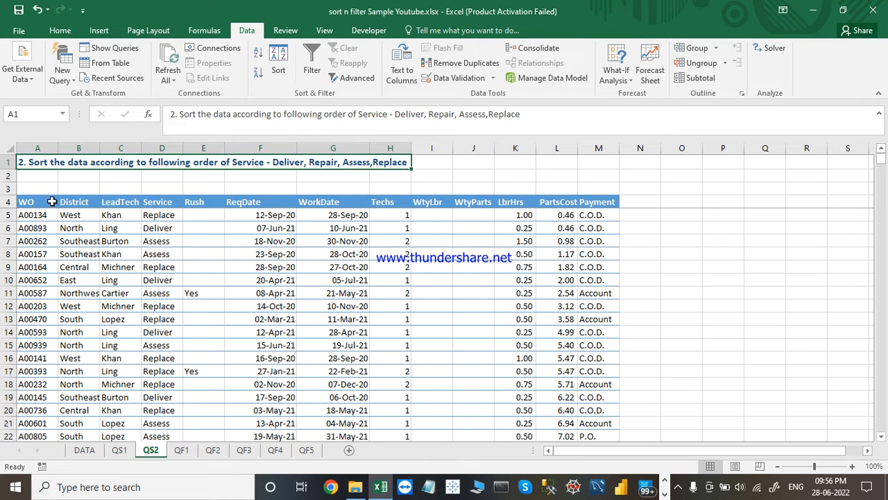
pyautogui.click(157, 198)
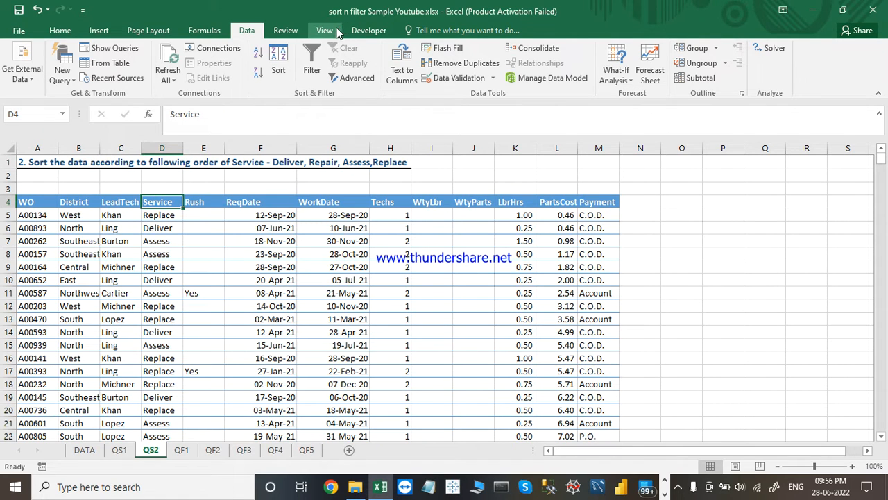
# Convert the QS2 data range A4:M1004 into a table, using its first row as headers
pyautogui.click(28, 201)
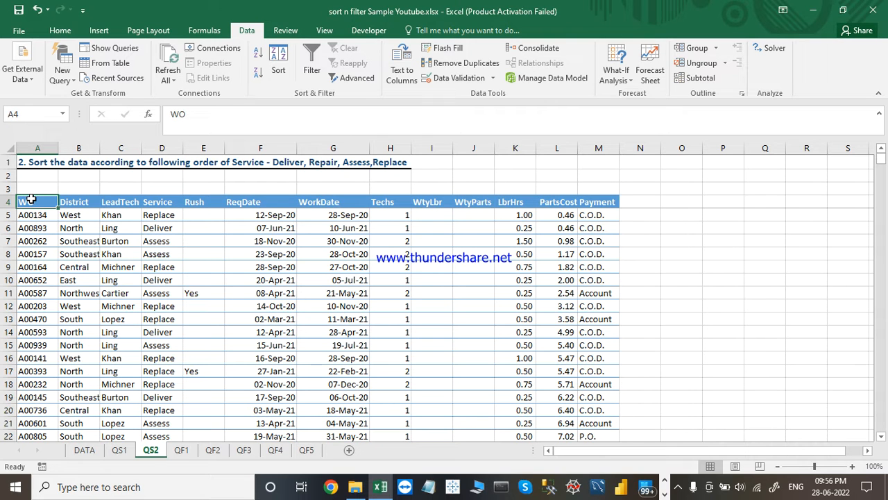
pyautogui.hotkey('ctrl', 'shift', 'Right')
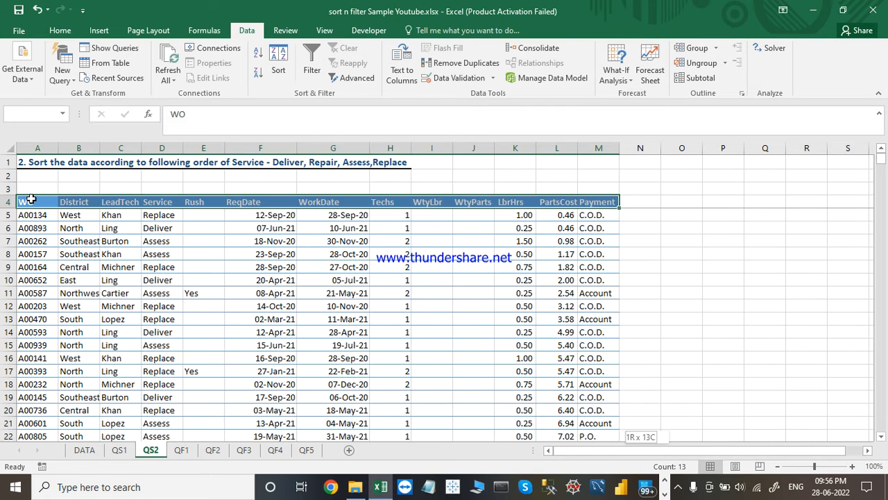
pyautogui.hotkey('ctrl', 'shift', 'Down')
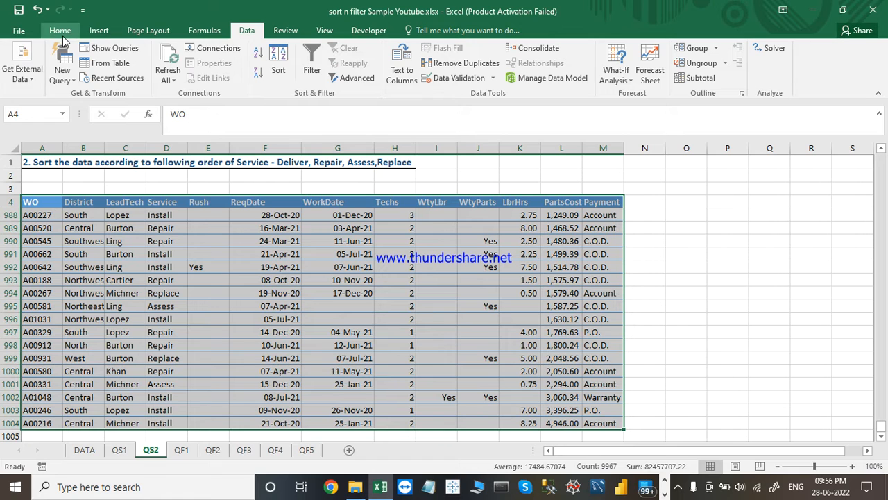
pyautogui.click(96, 30)
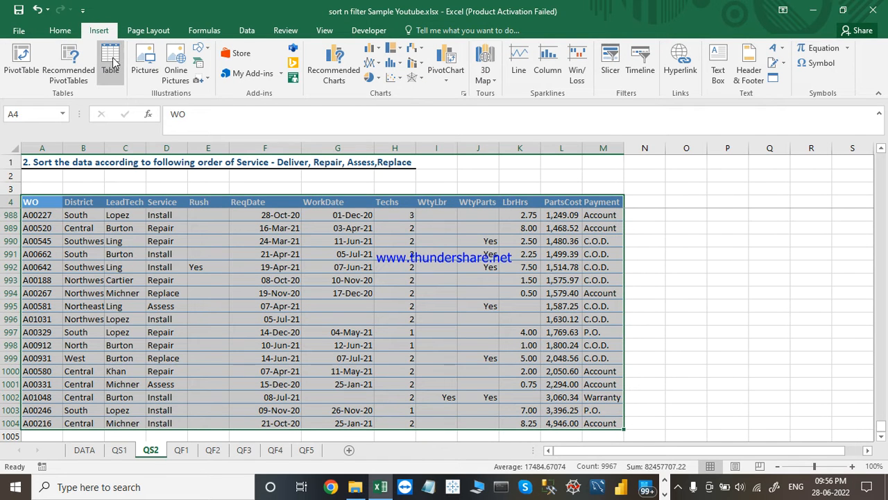
pyautogui.click(111, 60)
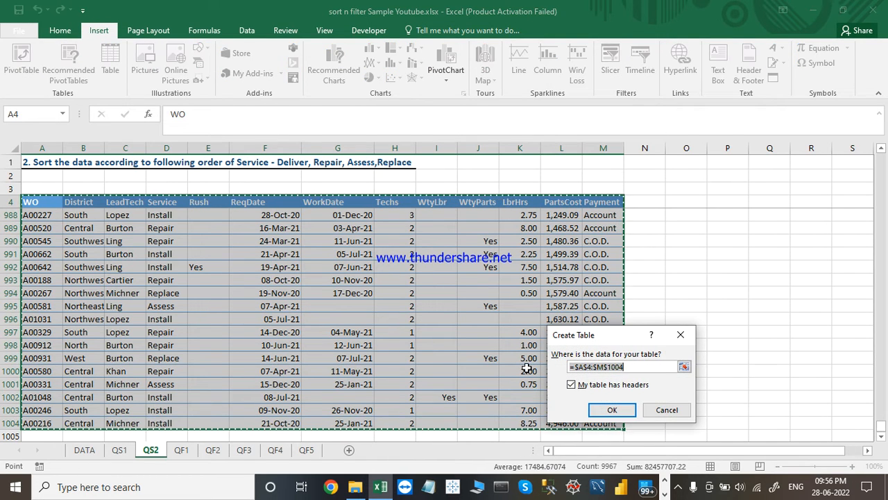
pyautogui.click(633, 367)
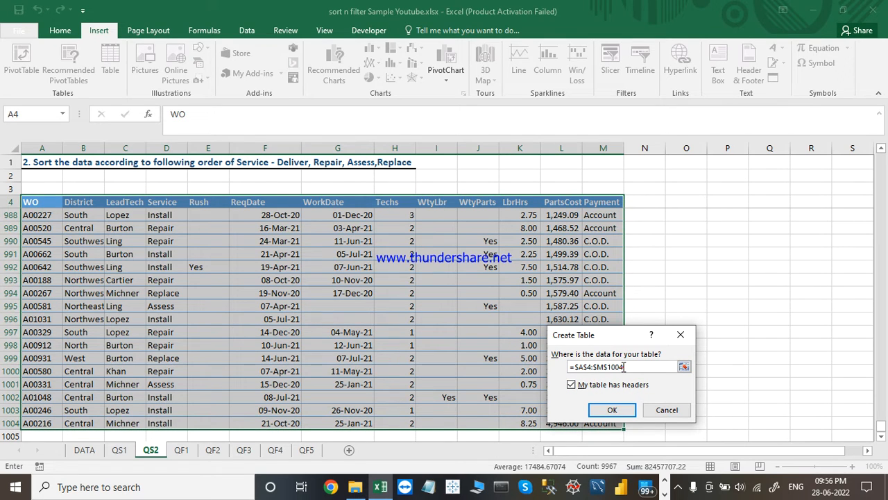
pyautogui.moveTo(623, 367); pyautogui.dragTo(553, 366)
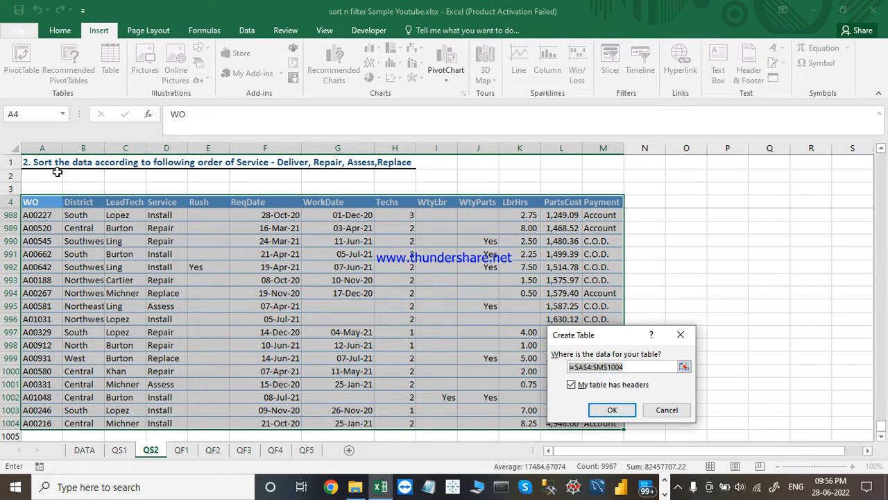
pyautogui.click(627, 410)
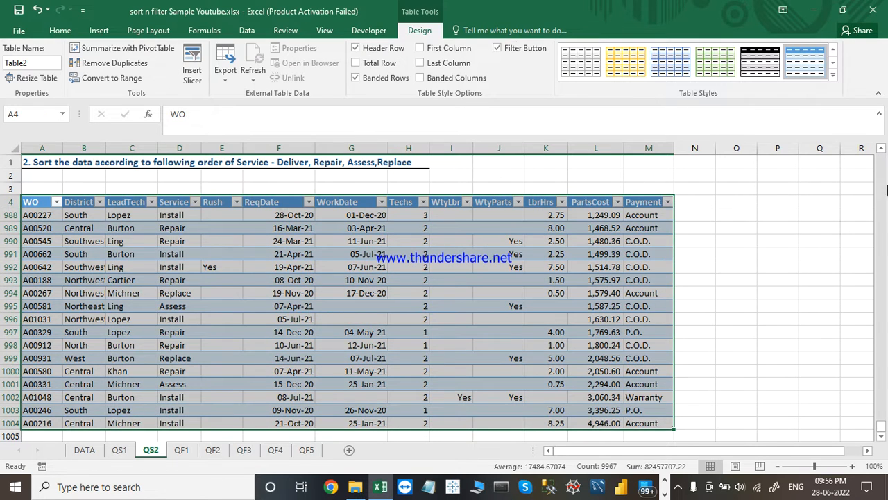
pyautogui.click(818, 238)
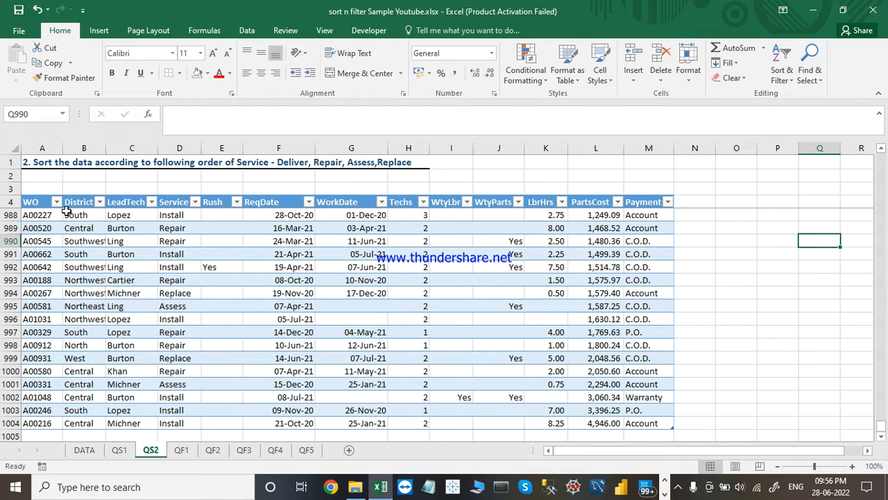
pyautogui.click(777, 266)
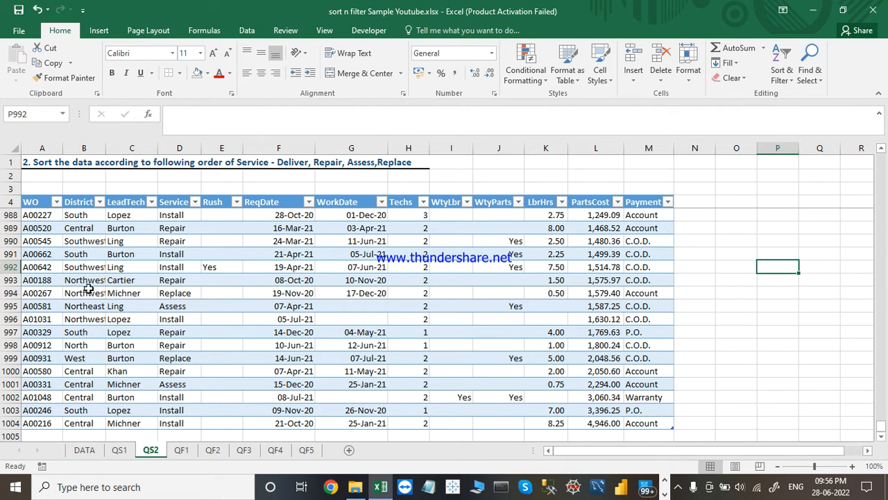
# Go back to the table's first rows and compare the Service column with the order requested in row 1
pyautogui.scroll(8, 167, 281)
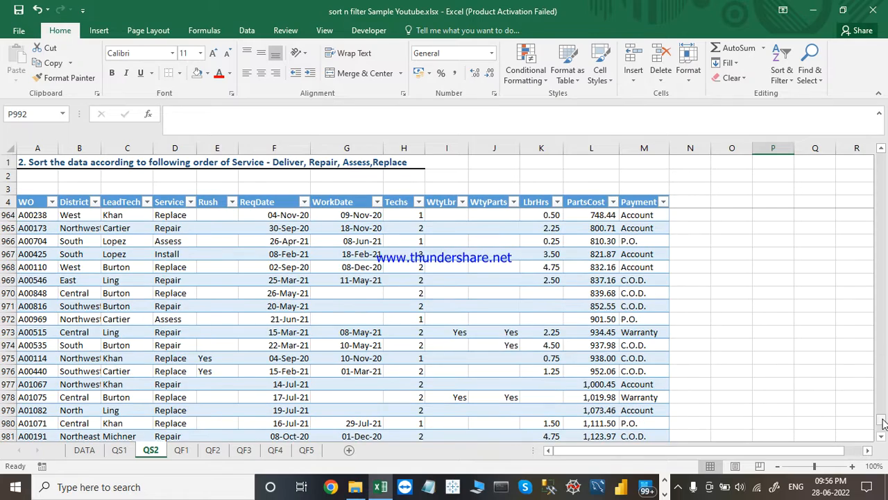
pyautogui.moveTo(883, 423); pyautogui.dragTo(884, 150)
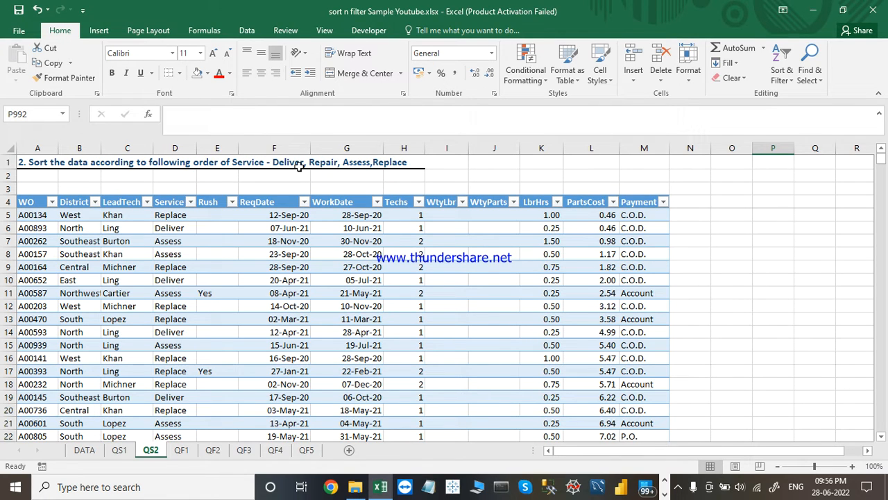
pyautogui.click(181, 202)
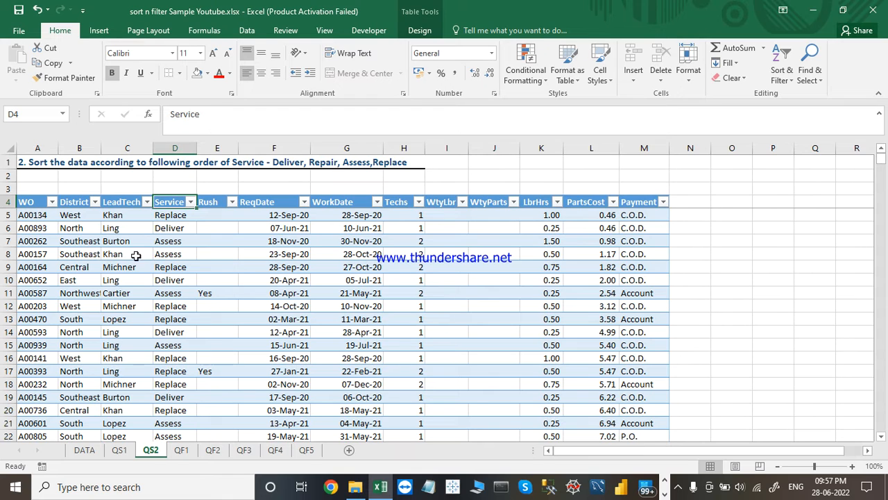
pyautogui.click(176, 217)
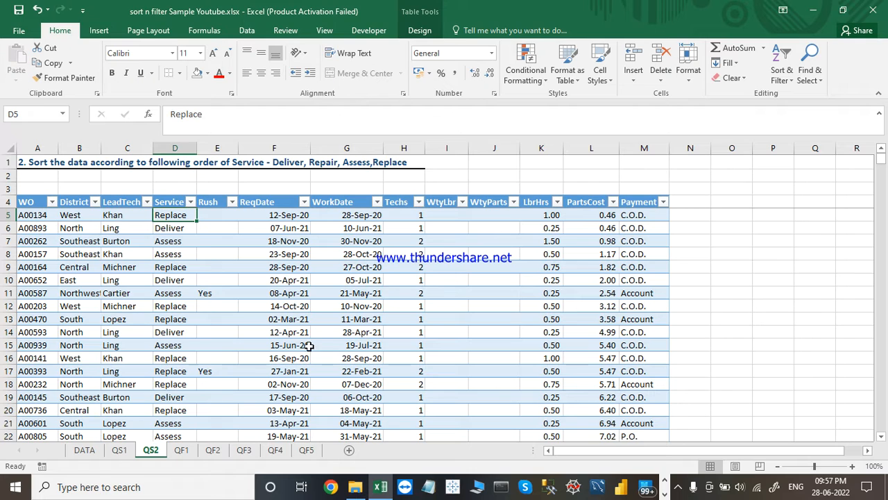
pyautogui.click(168, 193)
pyautogui.click(170, 201)
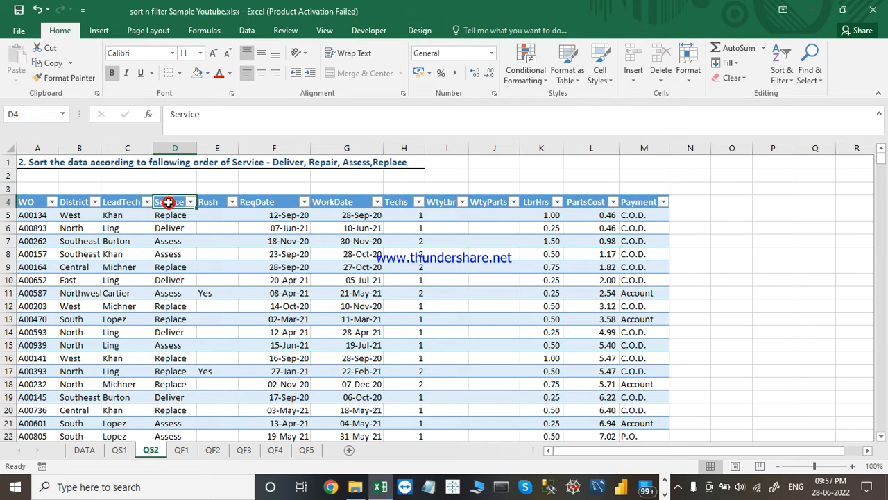
pyautogui.click(164, 214)
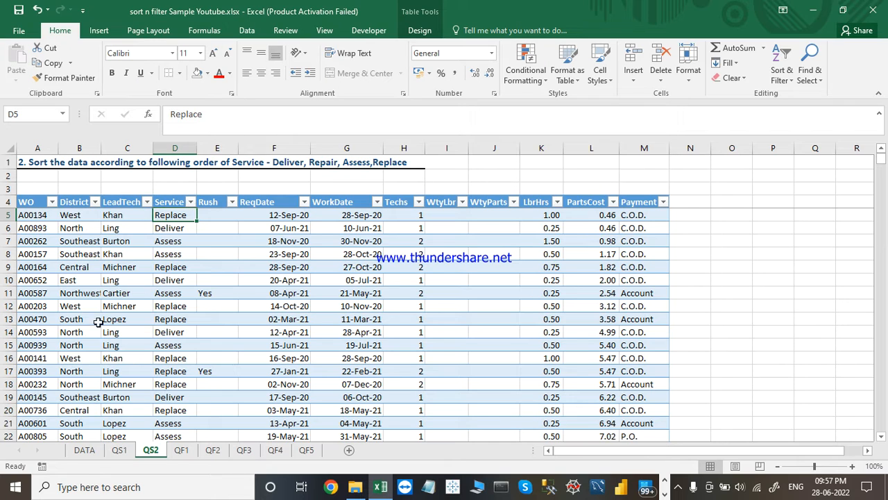
# Set up a sort of the QS2 table by Service on its values, with a custom list as the order
pyautogui.click(132, 229)
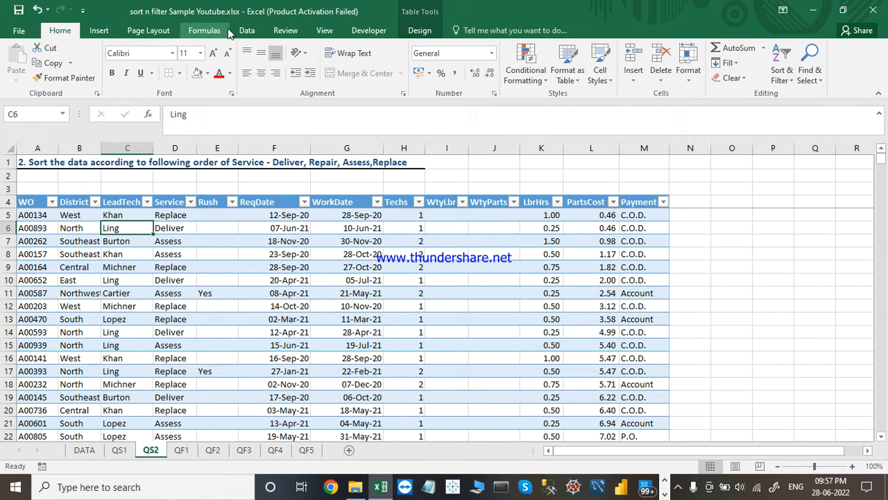
pyautogui.click(252, 31)
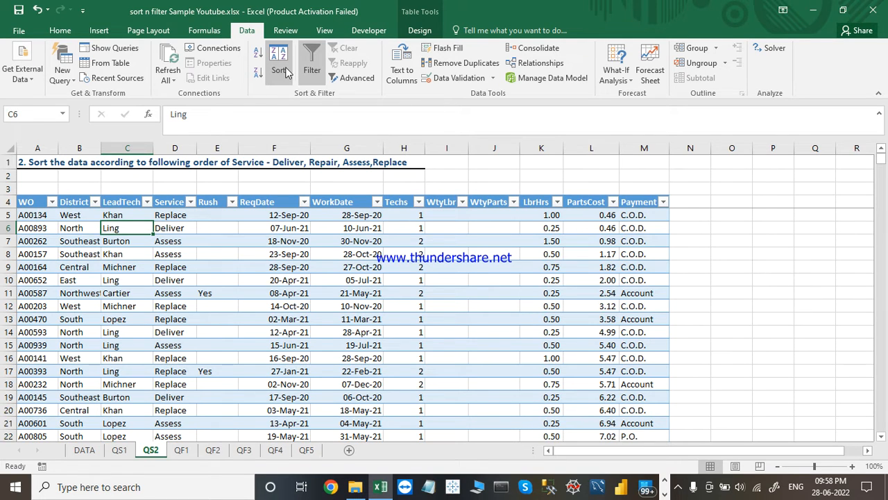
pyautogui.click(284, 69)
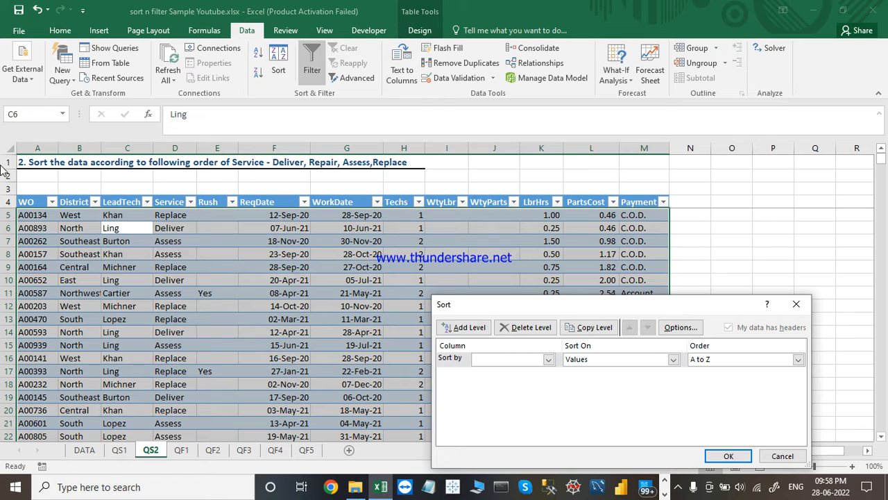
pyautogui.click(548, 359)
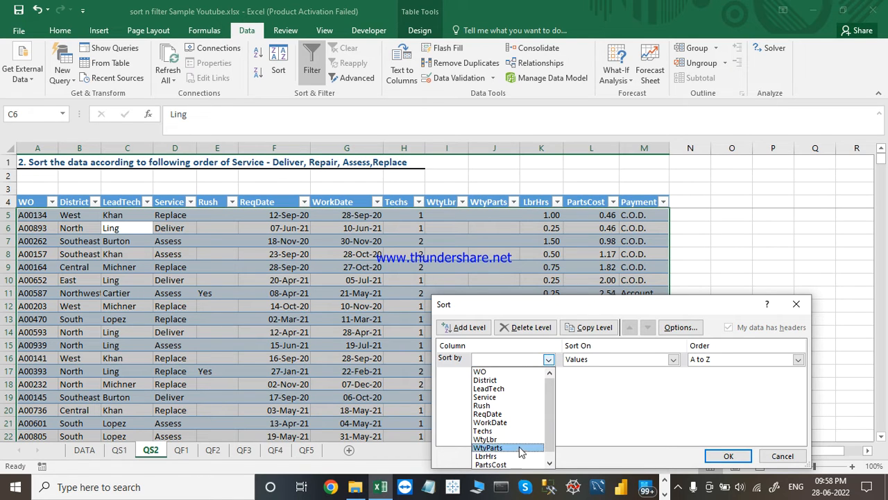
pyautogui.click(493, 397)
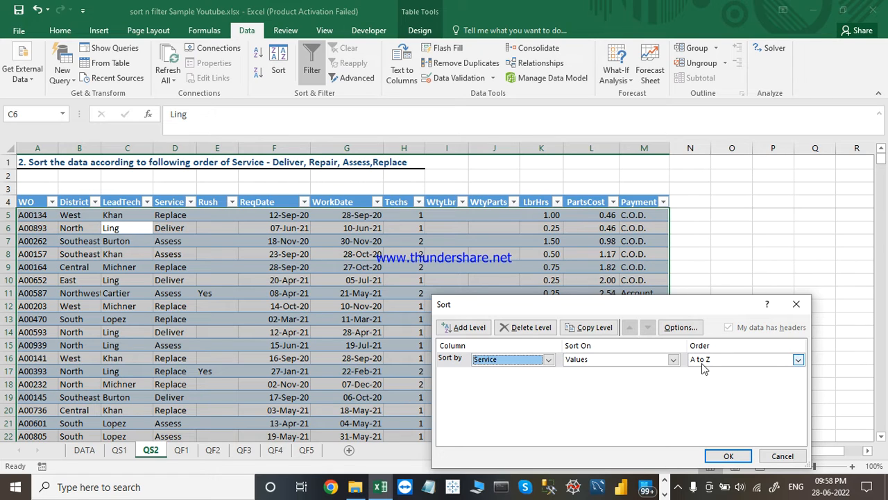
pyautogui.click(796, 360)
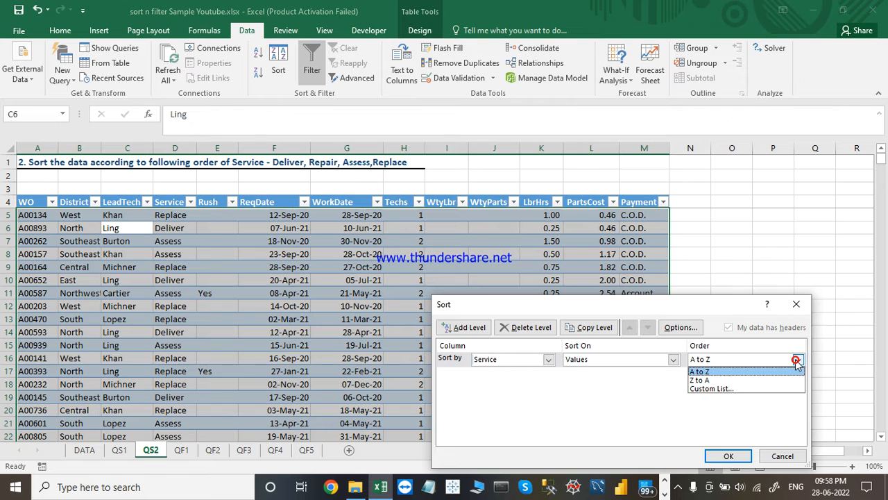
pyautogui.click(702, 393)
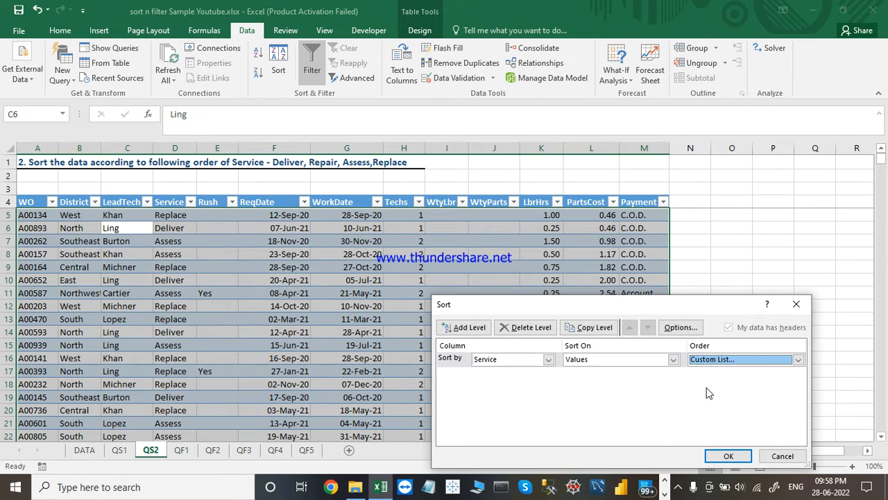
# Try to add a new custom list that begins with Deliver and Repair
pyautogui.click(634, 289)
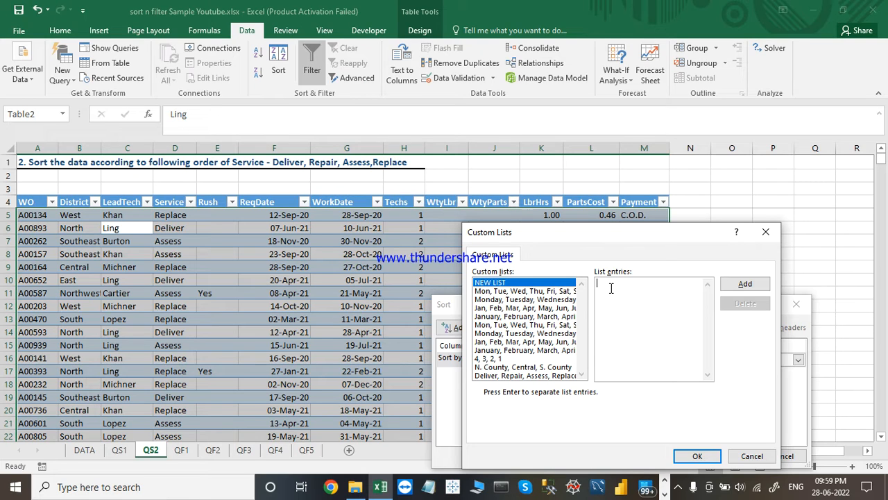
pyautogui.write('DEliver, repai')
pyautogui.press('BackSpace')
pyautogui.write('R,')
pyautogui.click(745, 283)
# Choose the existing custom list Deliver, Repair, Assess, Replace as the Service order and apply the sort
pyautogui.click(507, 375)
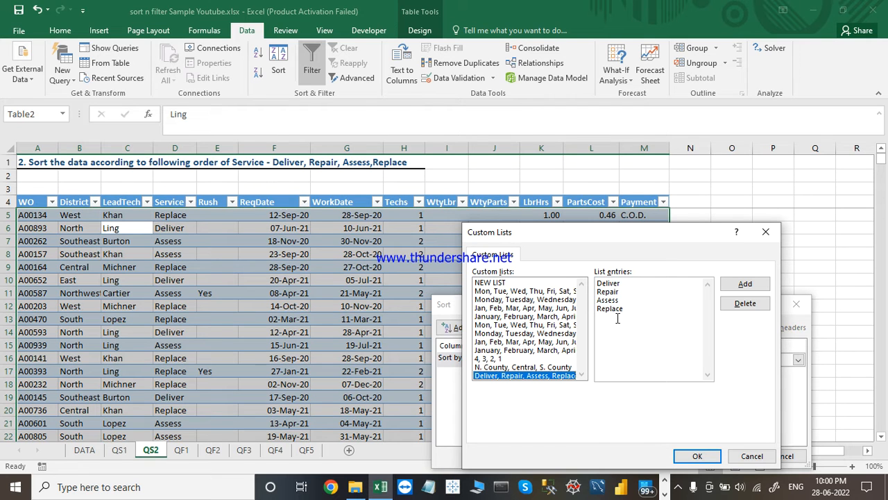
pyautogui.click(701, 457)
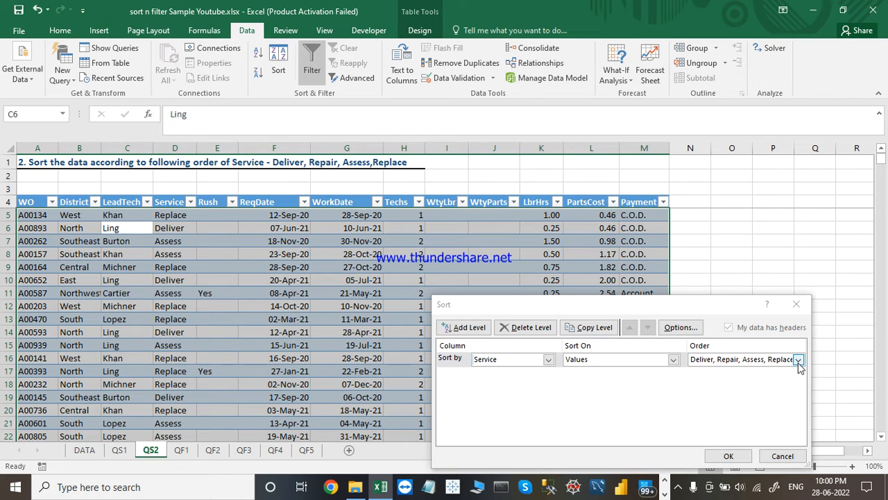
pyautogui.click(728, 456)
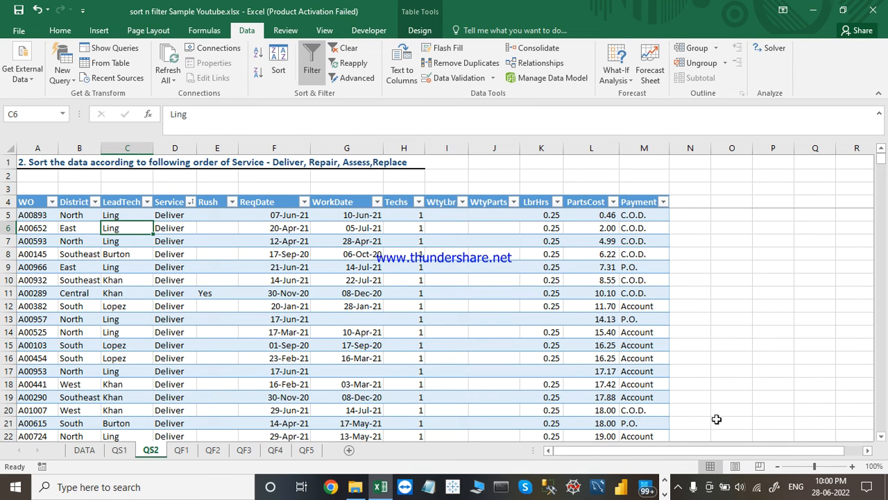
# Check the Service column through the QS2 table against the order Deliver, Repair, Assess, Replace, and return to the first rows
pyautogui.click(167, 217)
pyautogui.scroll(-12, 164, 278)
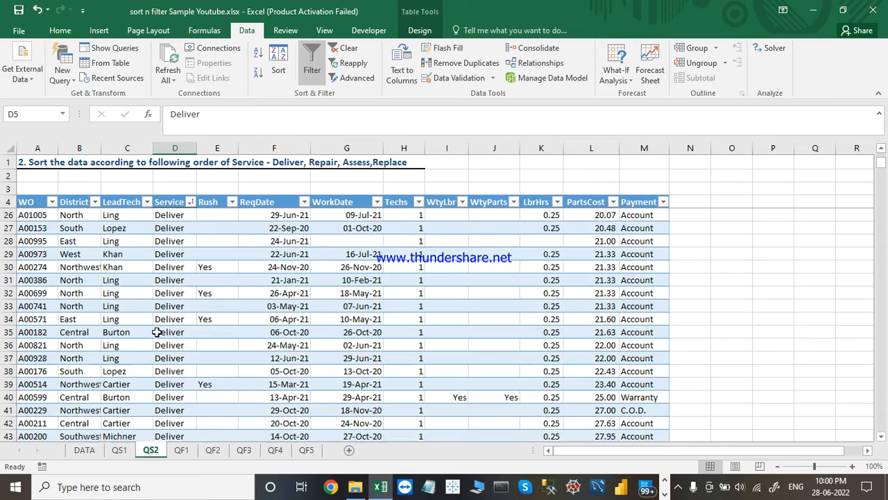
pyautogui.scroll(-20, 161, 332)
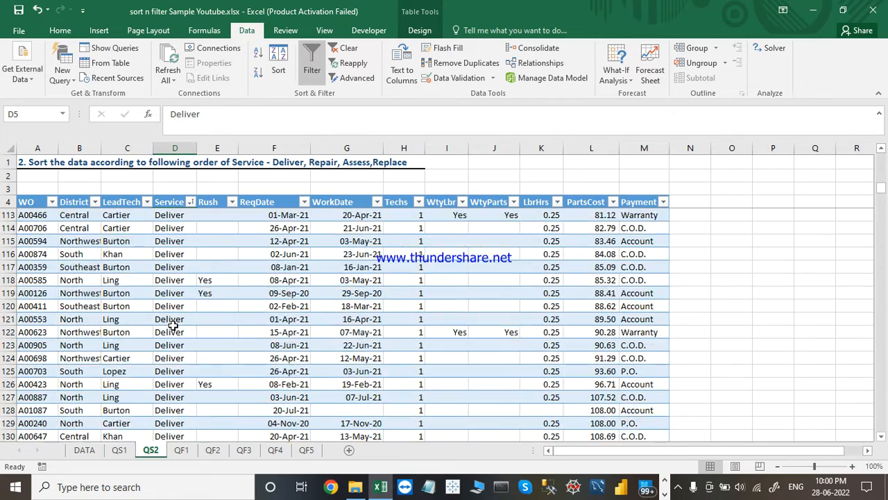
pyautogui.scroll(-20, 178, 320)
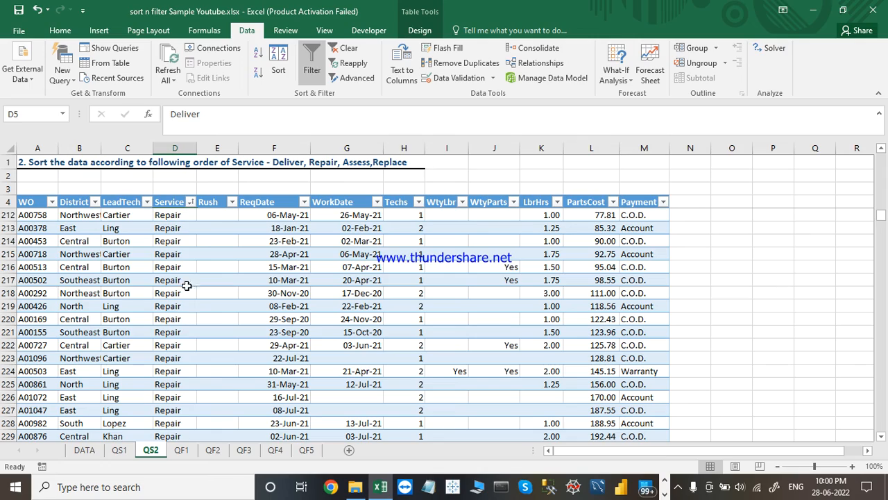
pyautogui.scroll(-14, 167, 312)
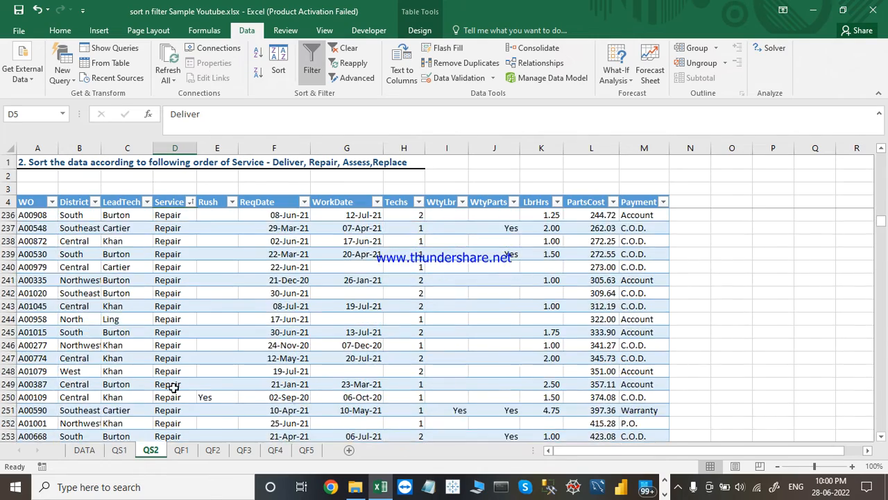
pyautogui.scroll(-9, 173, 385)
pyautogui.scroll(3, 177, 382)
pyautogui.scroll(-1, 179, 379)
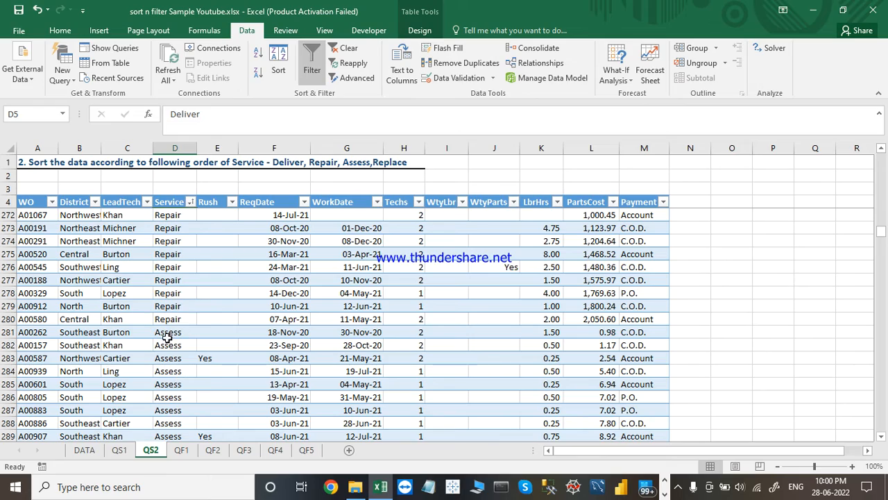
pyautogui.scroll(-4, 167, 346)
pyautogui.scroll(-20, 161, 373)
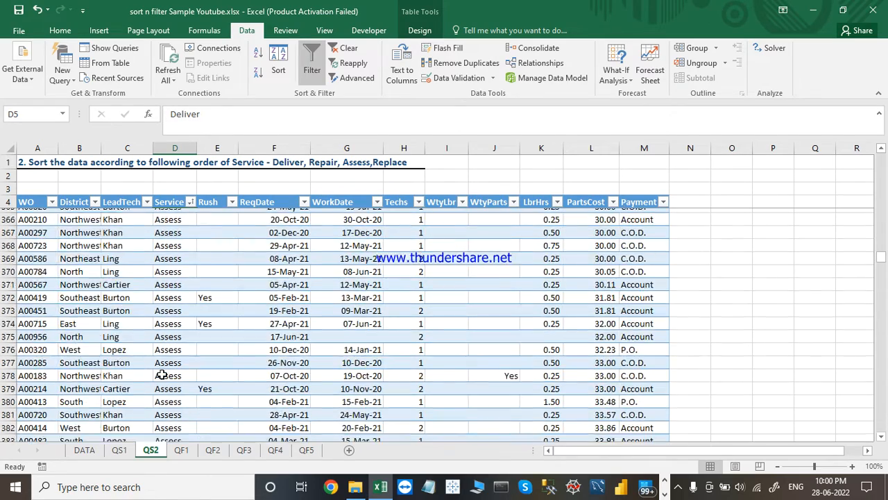
pyautogui.scroll(-20, 161, 373)
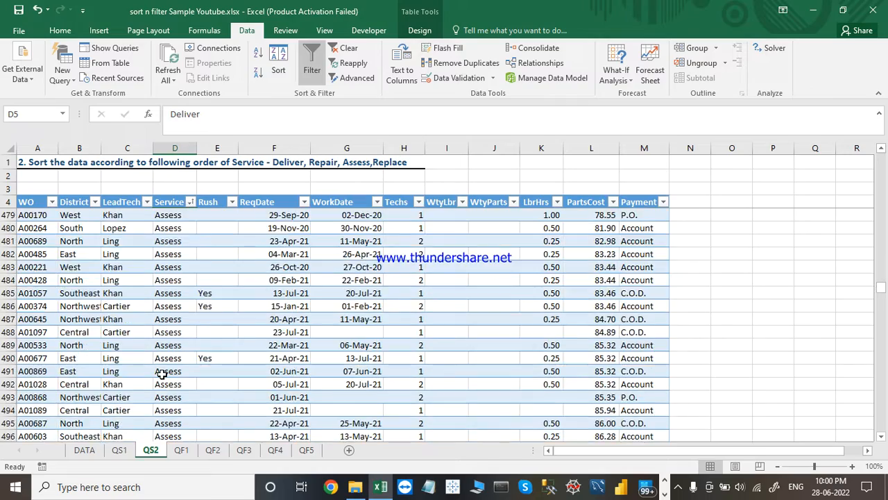
pyautogui.scroll(-20, 161, 372)
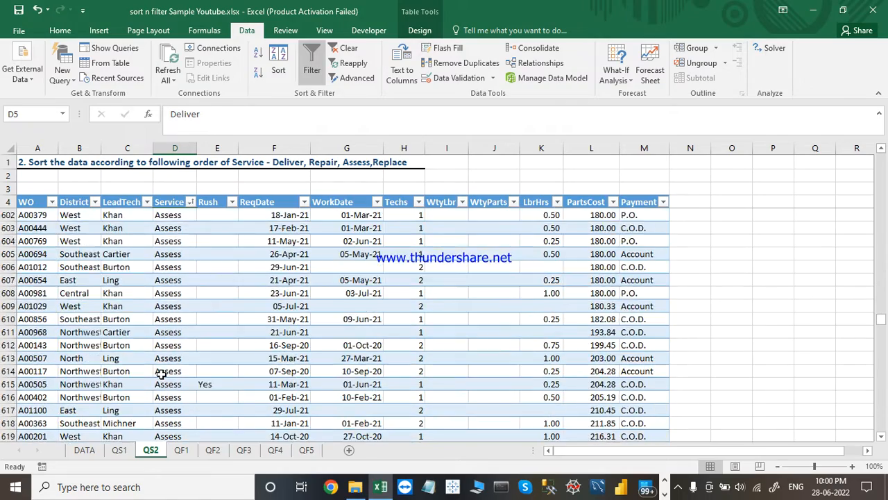
pyautogui.scroll(-13, 161, 372)
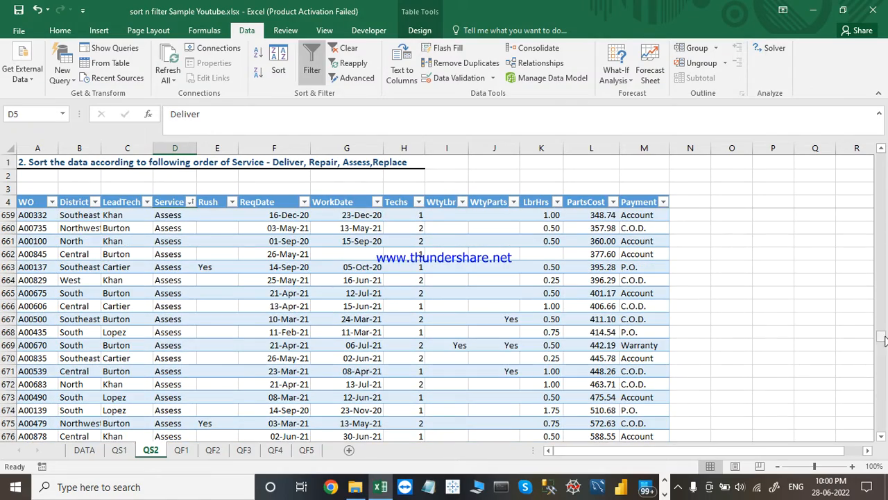
pyautogui.moveTo(883, 338)
pyautogui.mouseDown()
pyautogui.moveTo(883, 349)
pyautogui.moveTo(883, 340)
pyautogui.mouseUp()
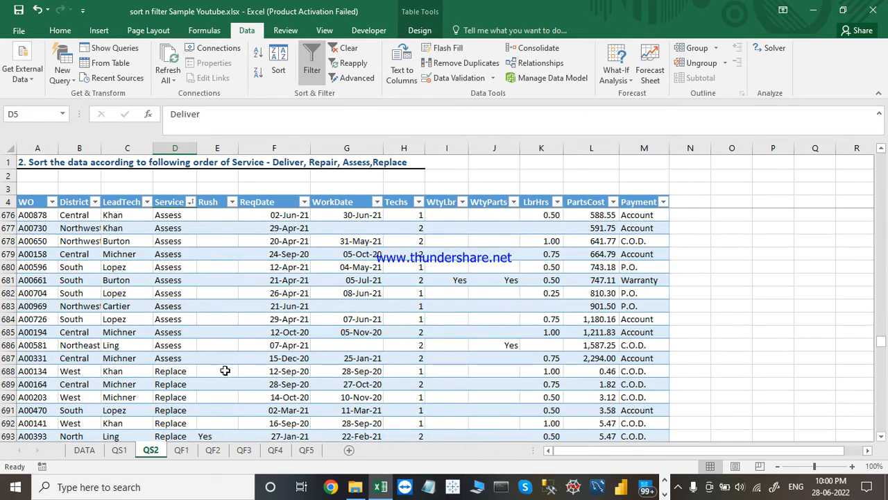
pyautogui.click(843, 279)
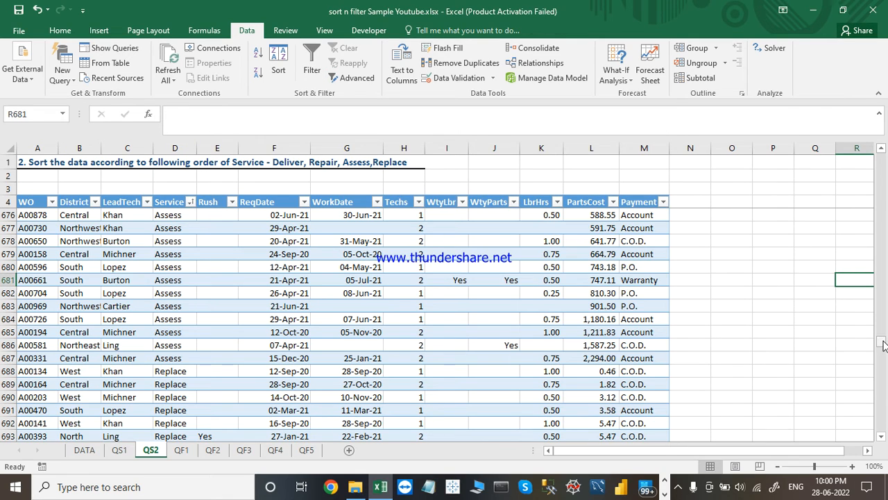
pyautogui.moveTo(883, 345); pyautogui.dragTo(882, 167)
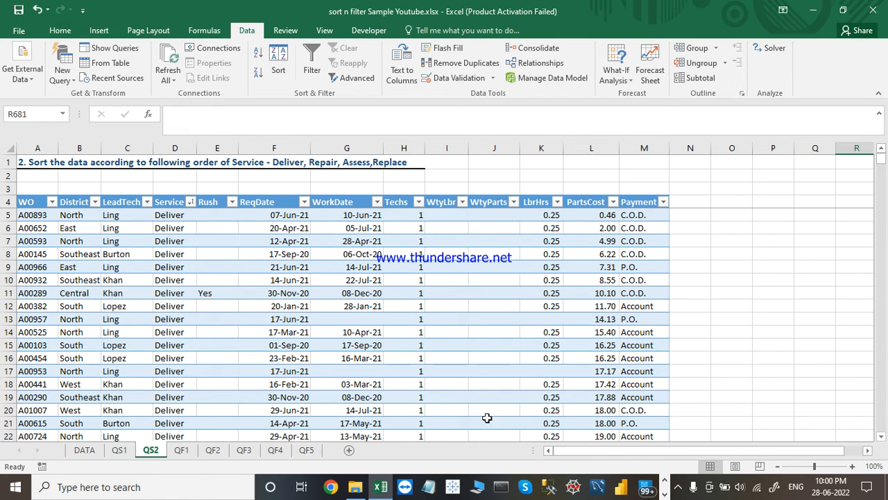
pyautogui.click(826, 242)
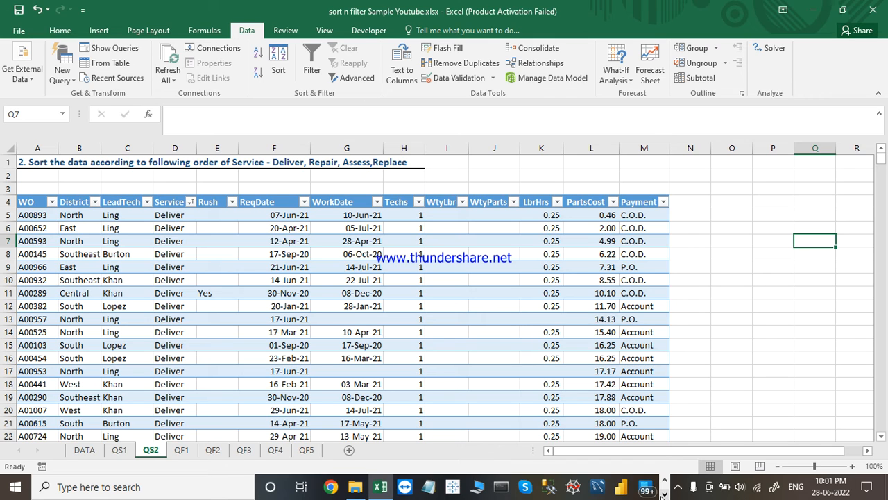
pyautogui.click(678, 487)
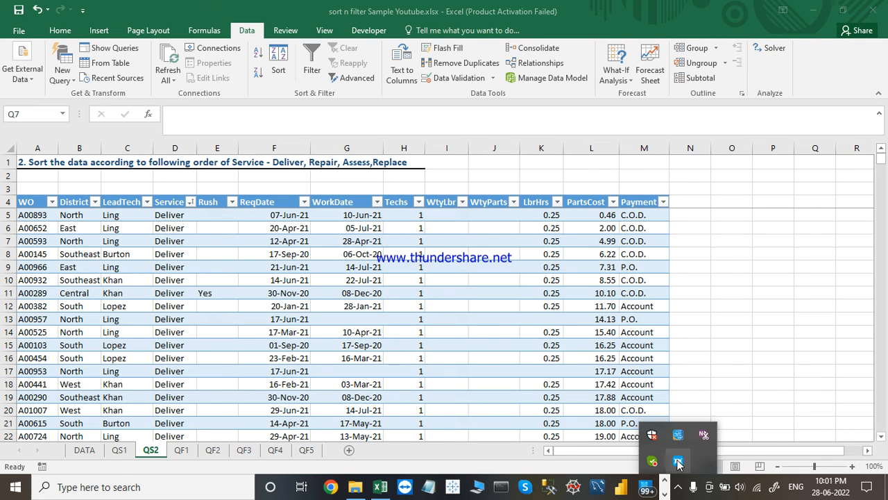
pyautogui.click(678, 462)
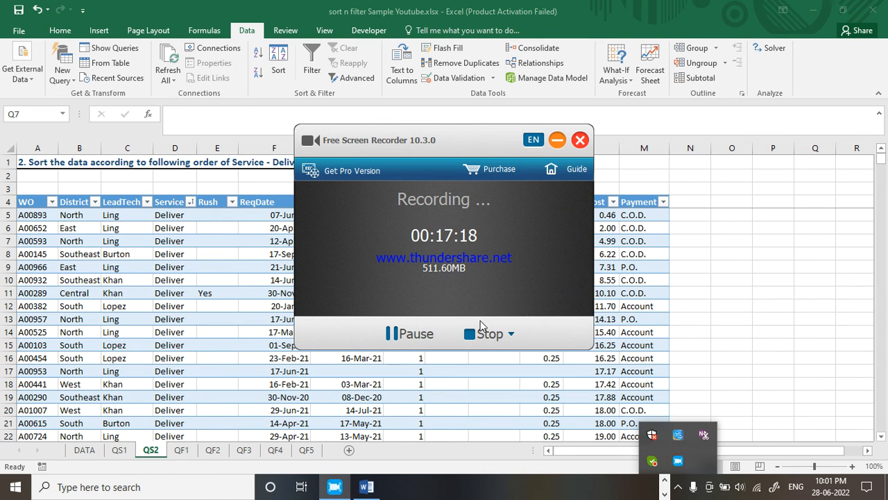